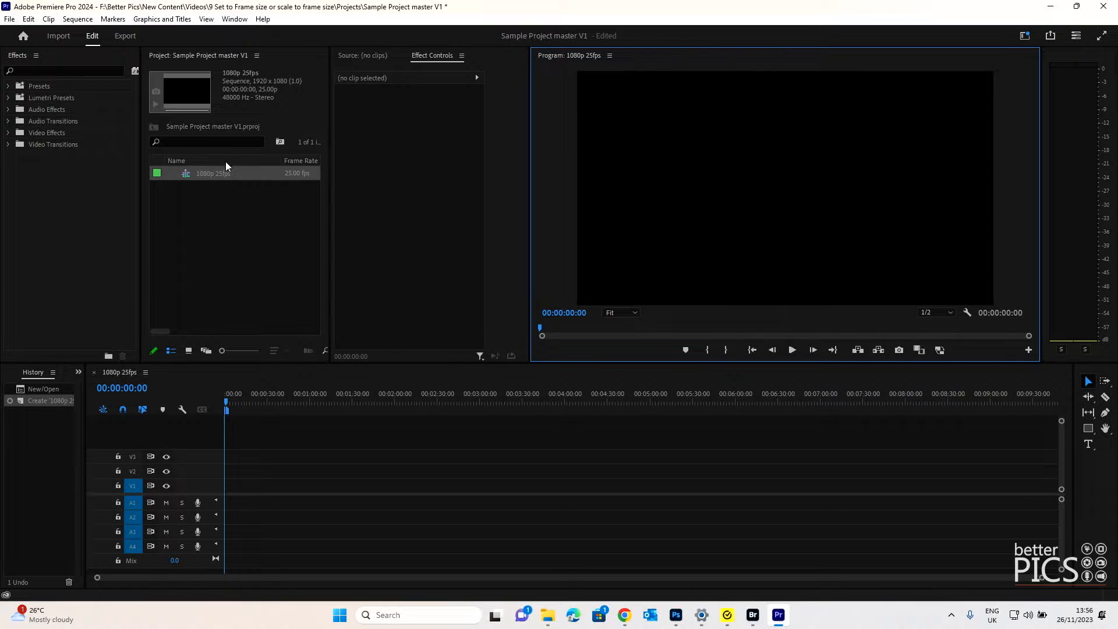
Step: Import the three JPG images from the Image Samples folder in File Explorer into the Premiere Pro project
left_click(245, 213)
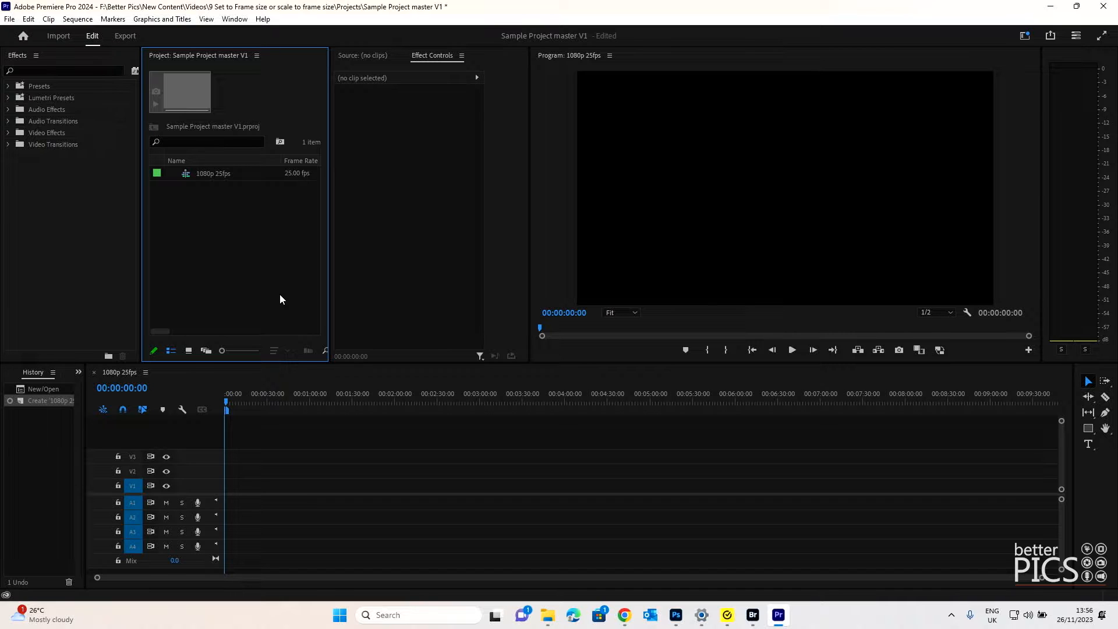
key("alt+Tab")
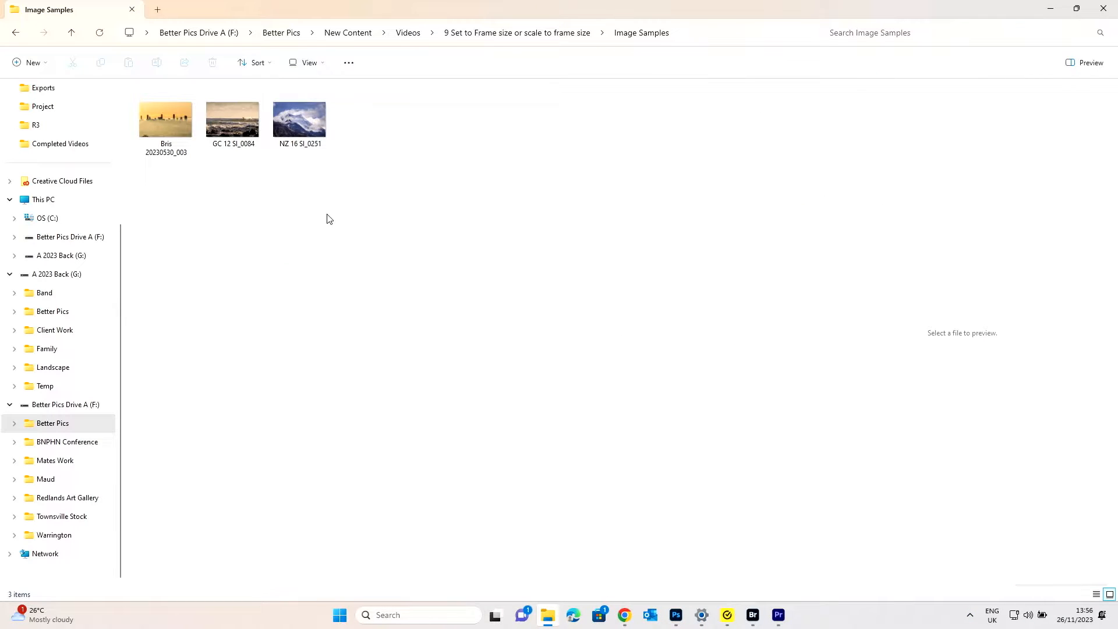
left_click_drag(352, 198, 203, 232)
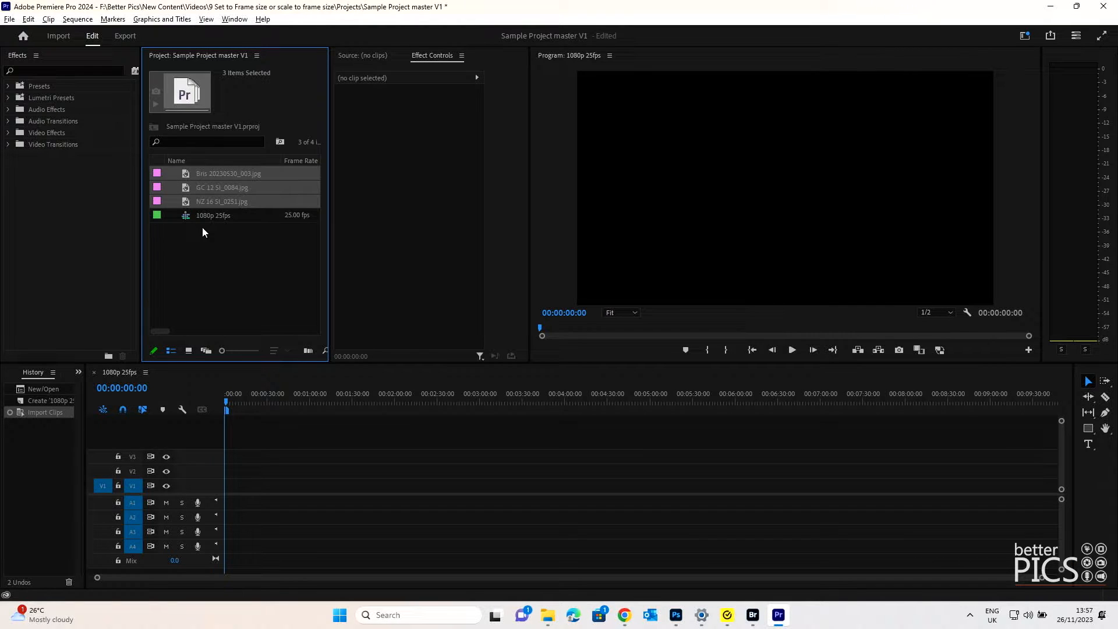
left_click(236, 293)
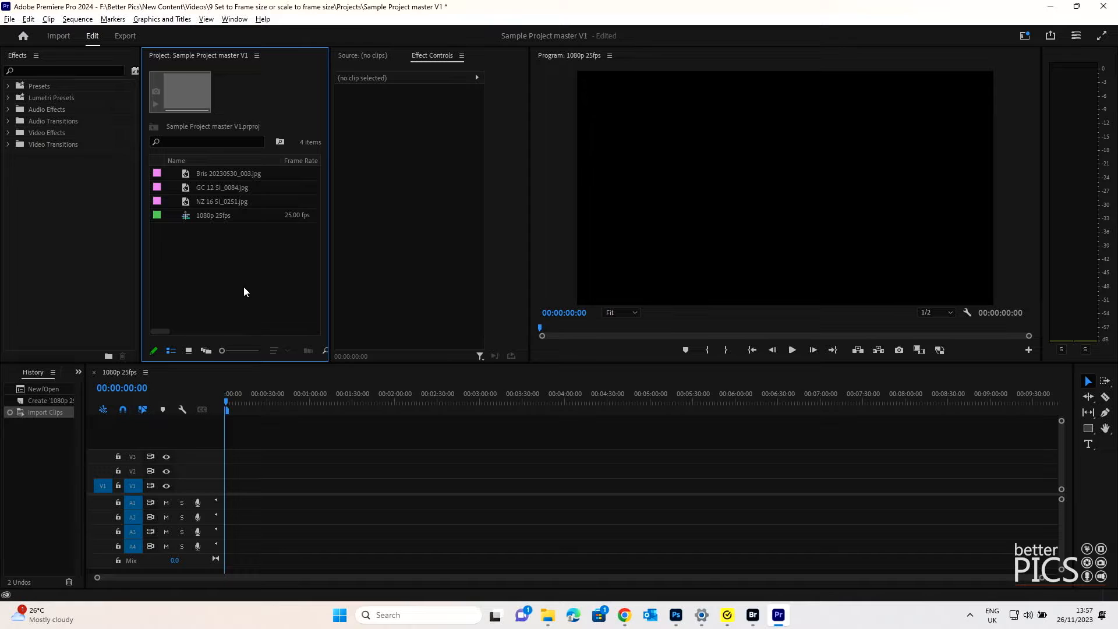
Step: Place the three imported images one after another on video track V1, starting at about 20 seconds
left_click(219, 174)
left_click(197, 187)
left_click(205, 201)
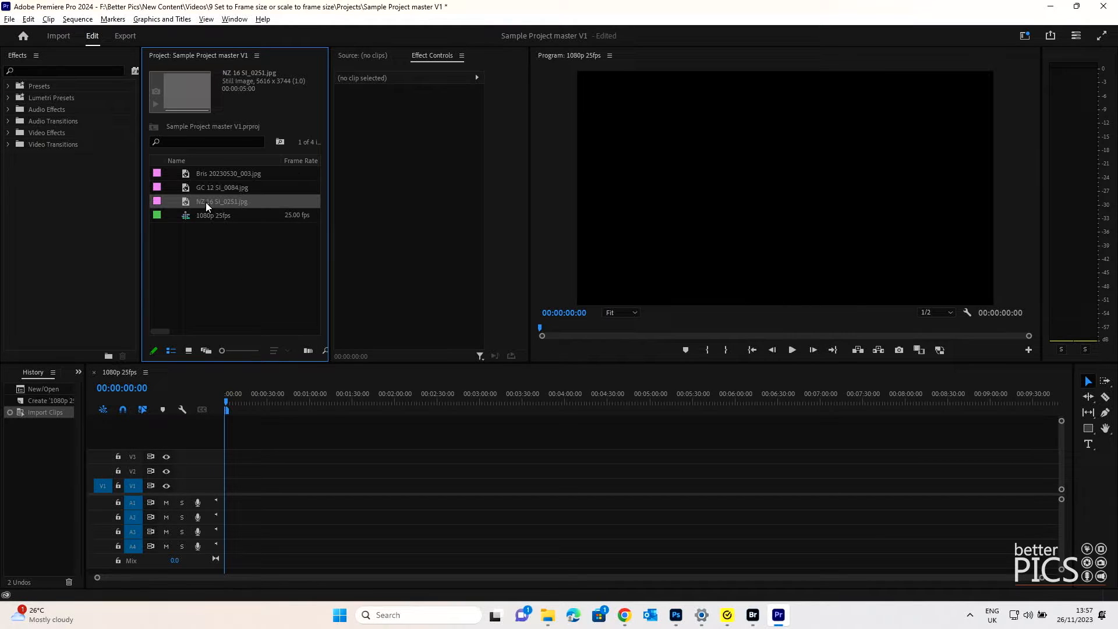
left_click(190, 176)
left_click(198, 202, "shift")
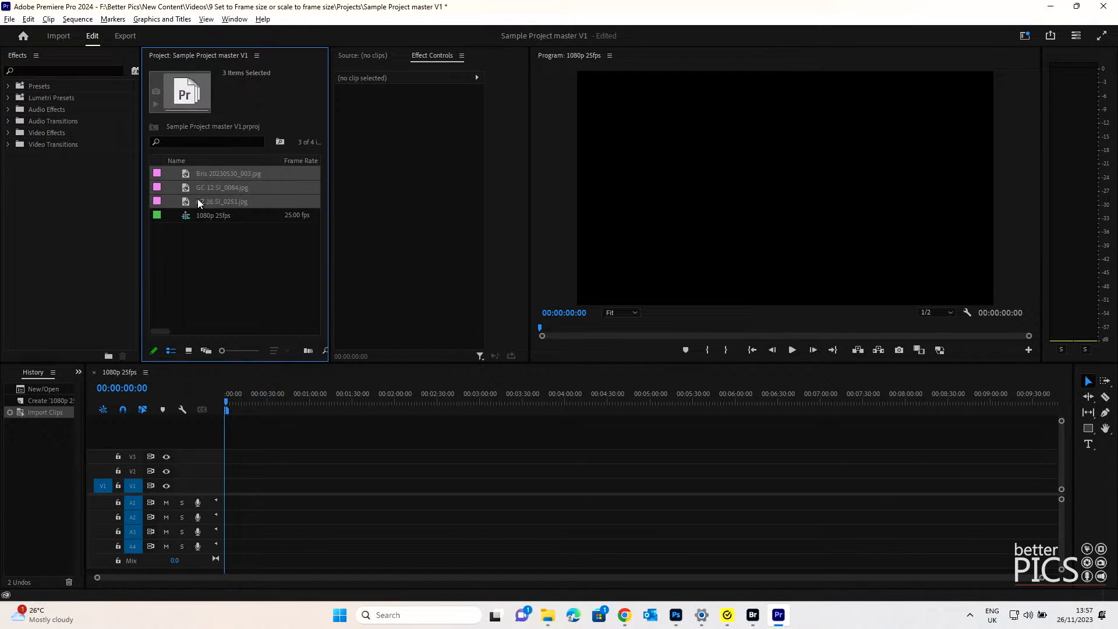
left_click_drag(187, 174, 265, 485)
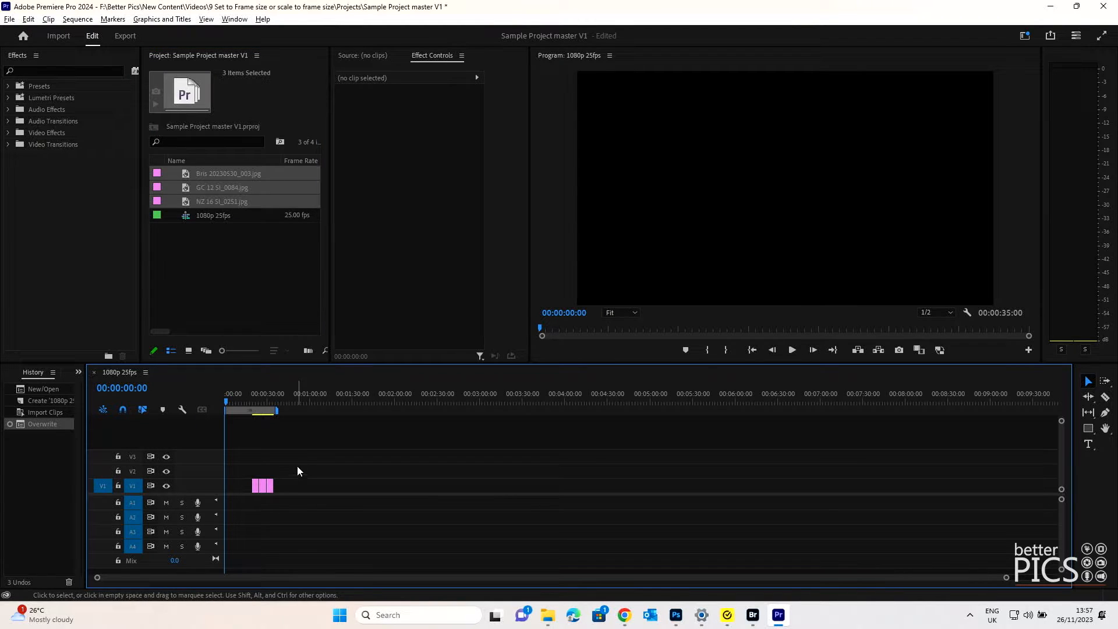
Step: Enlarge the timeline around the three clips and preview the Bris, GC 12 and NZ 16 images at their original scale
left_click(250, 389)
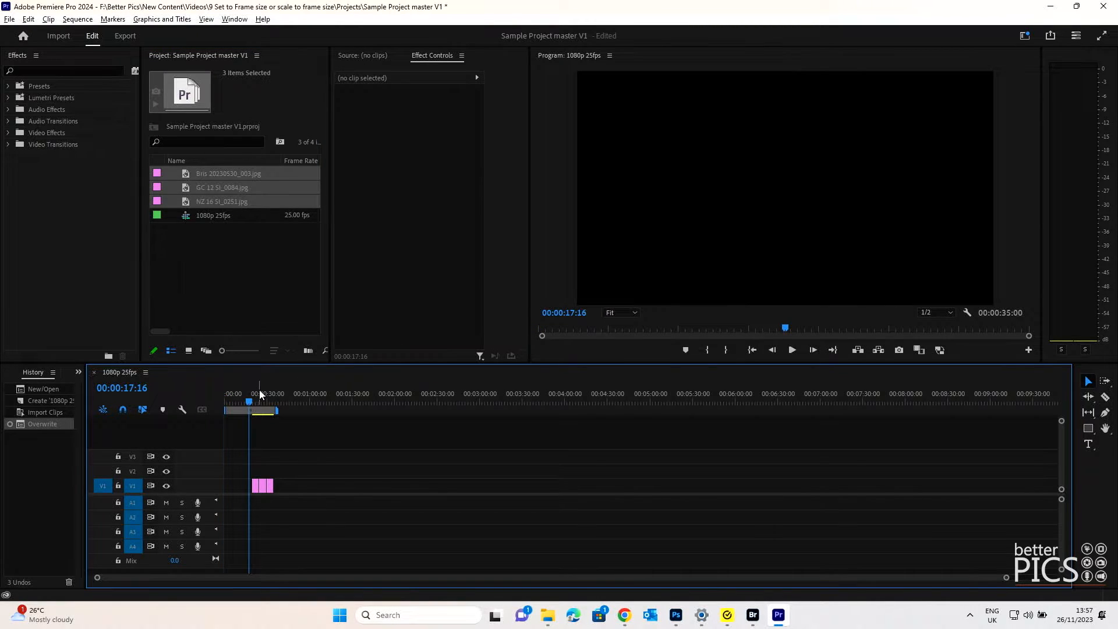
key("=")
key("=")
key("=")
left_click(483, 390)
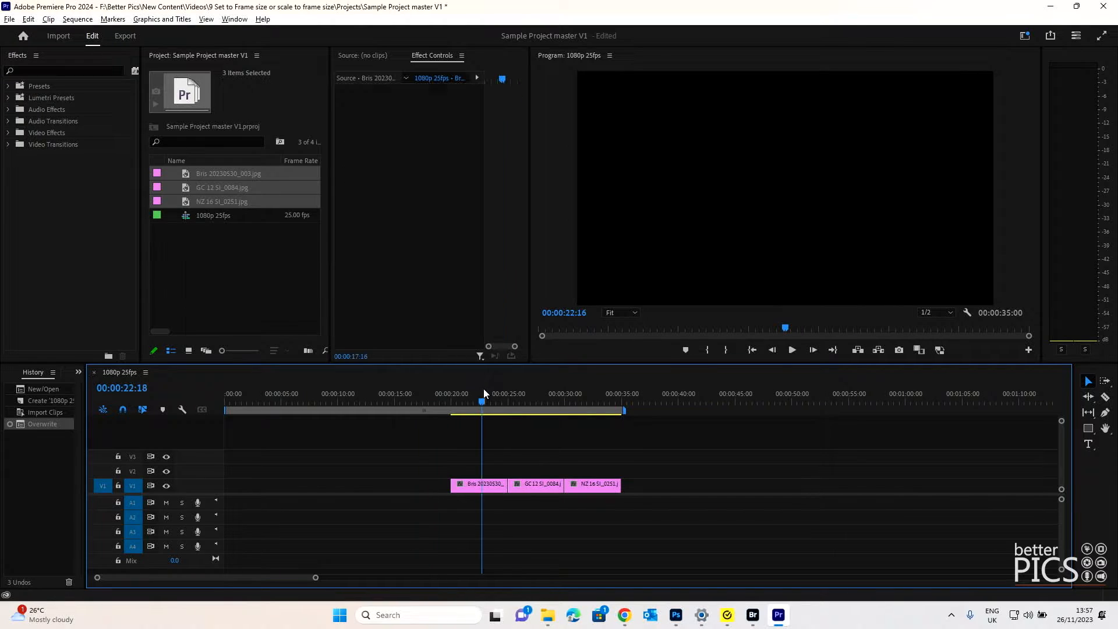
left_click(526, 397)
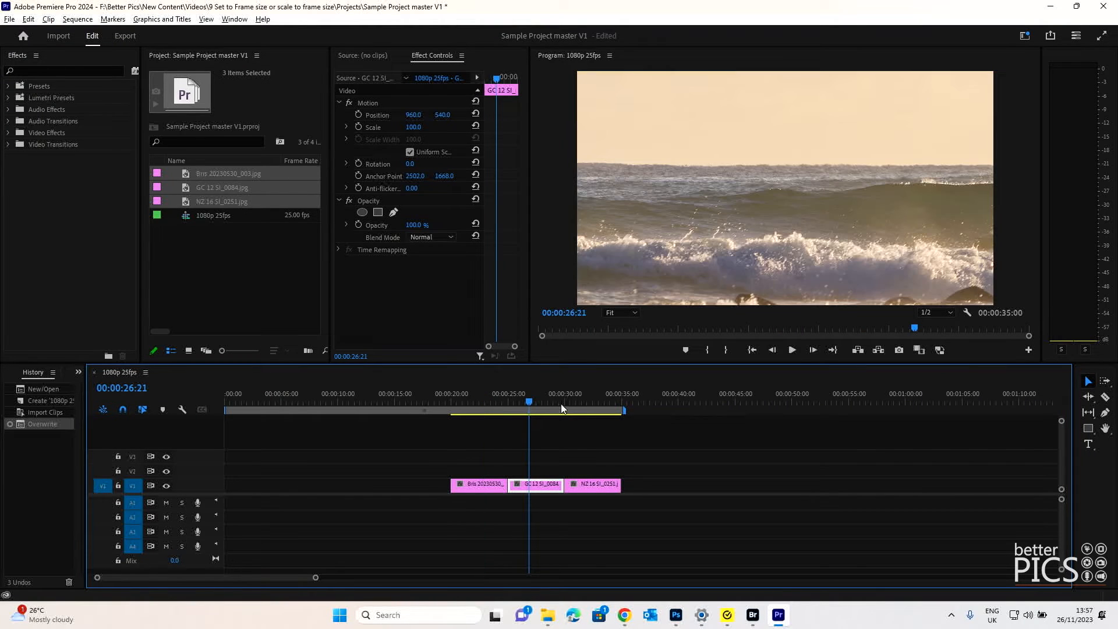
left_click(618, 397)
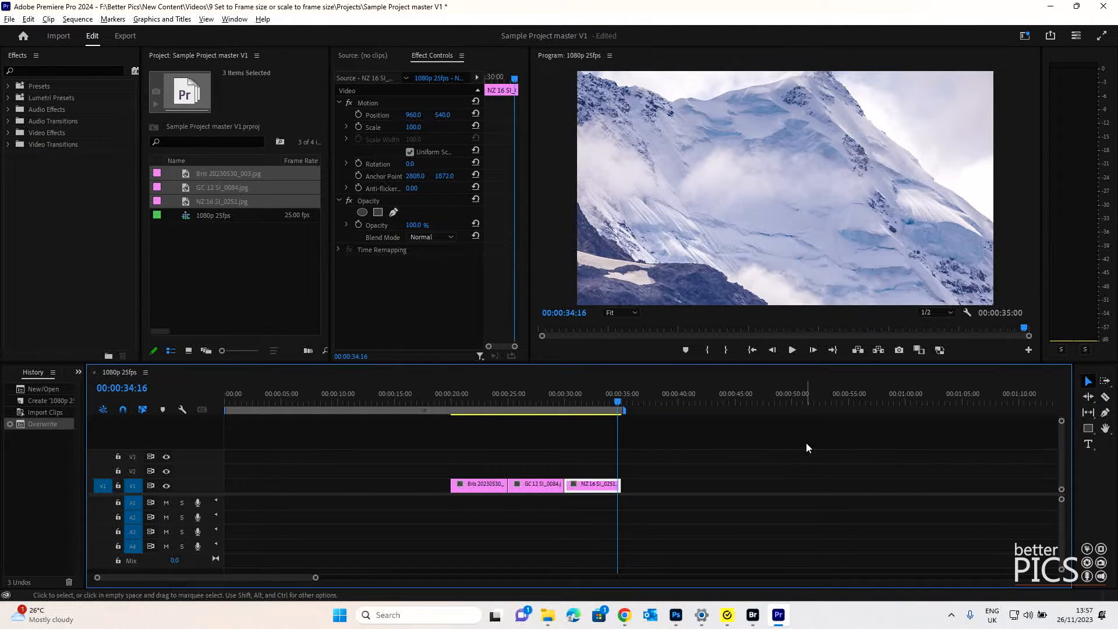
left_click(541, 400)
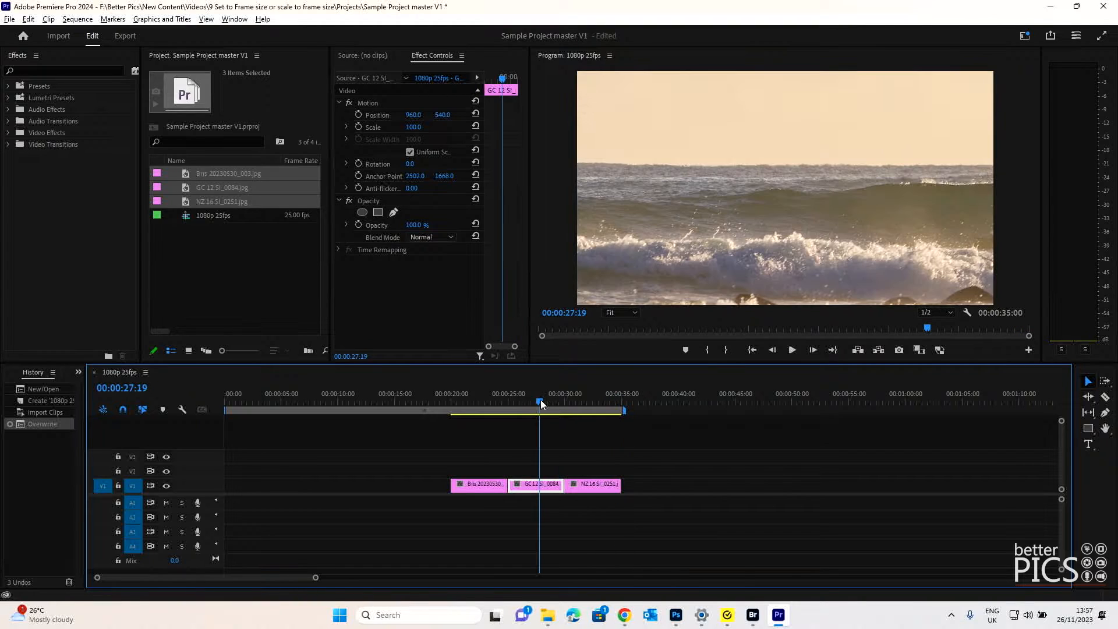
left_click(482, 398)
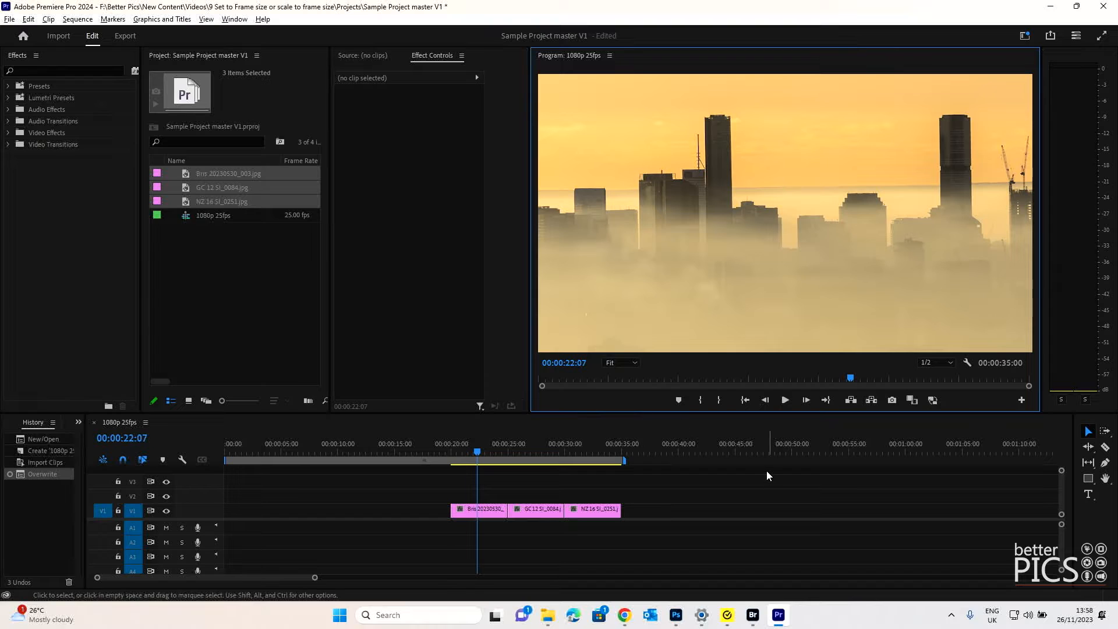
Step: Set the program monitor's zoom level to 10% and display the Bris clip's Motion bounding box
left_click(634, 362)
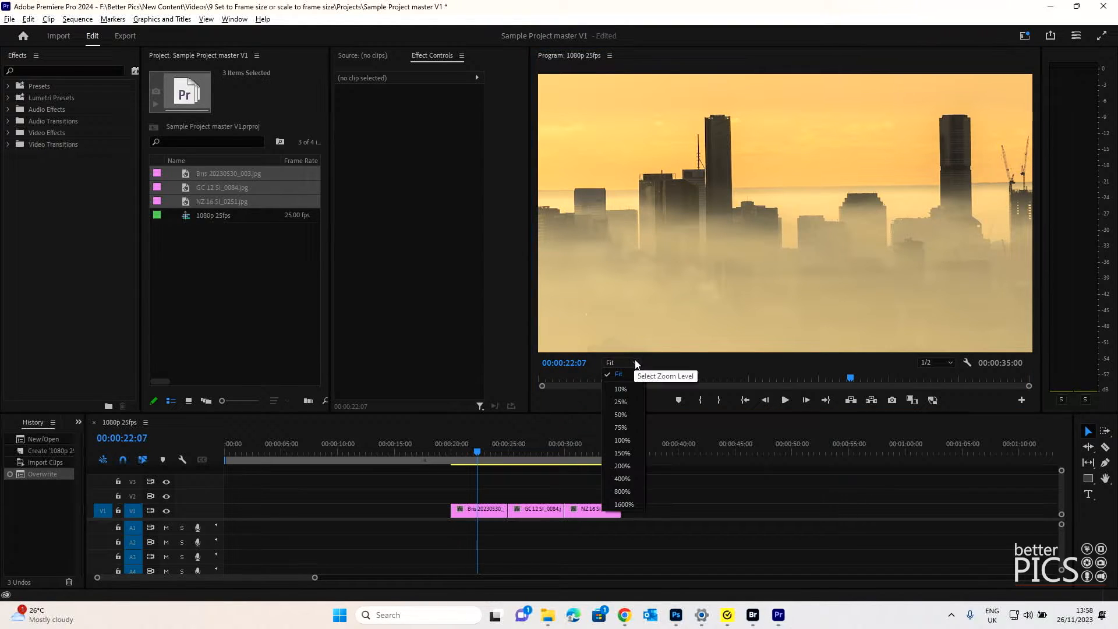
left_click(625, 388)
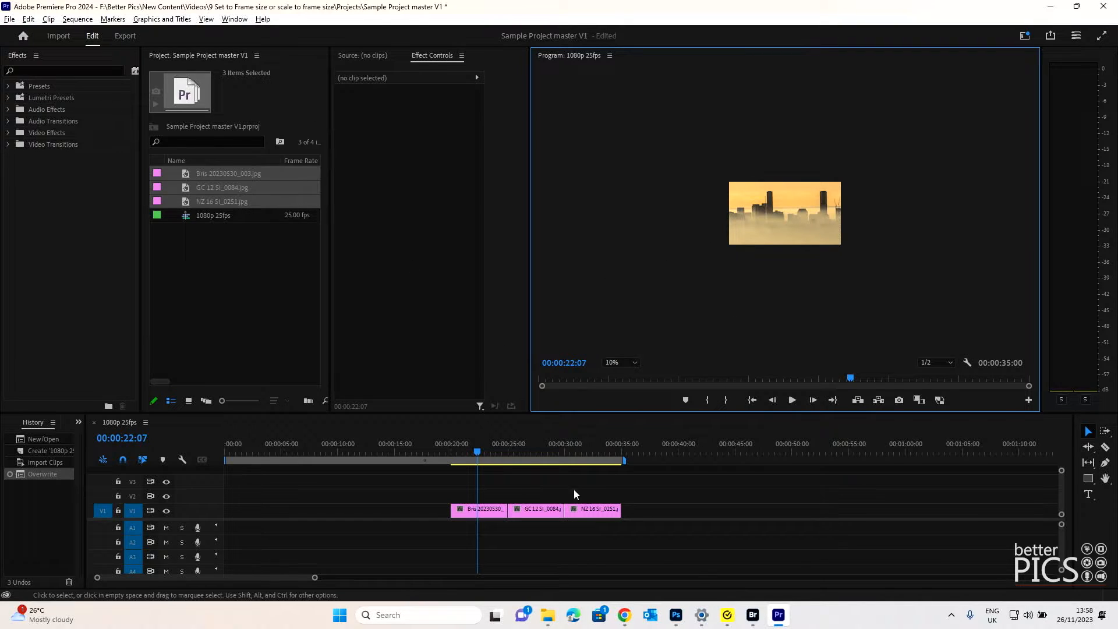
left_click(488, 510)
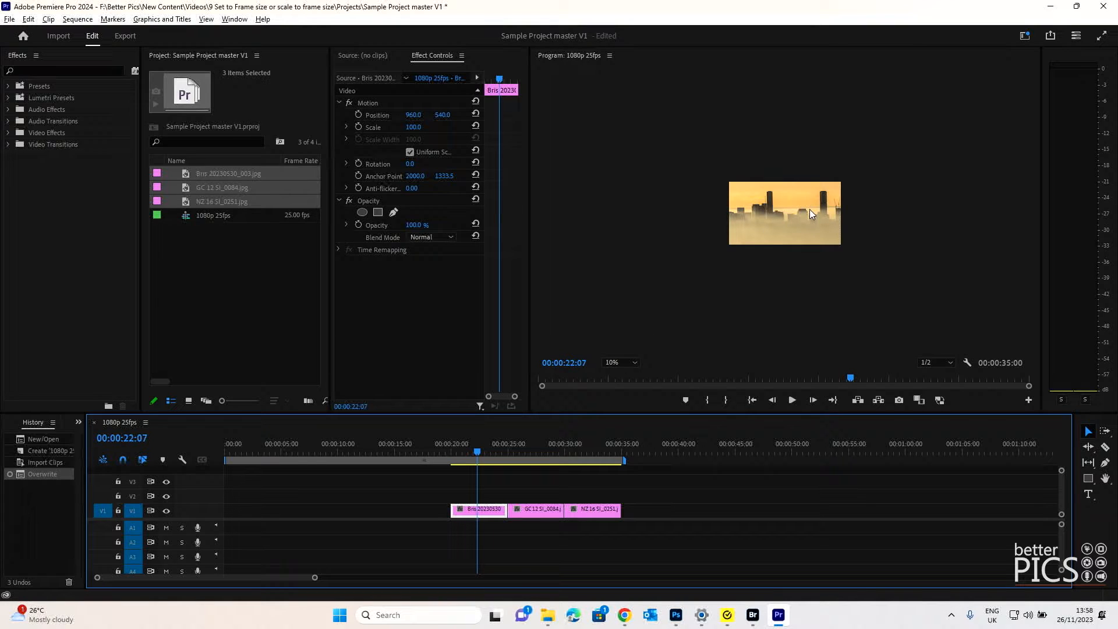
left_click(365, 105)
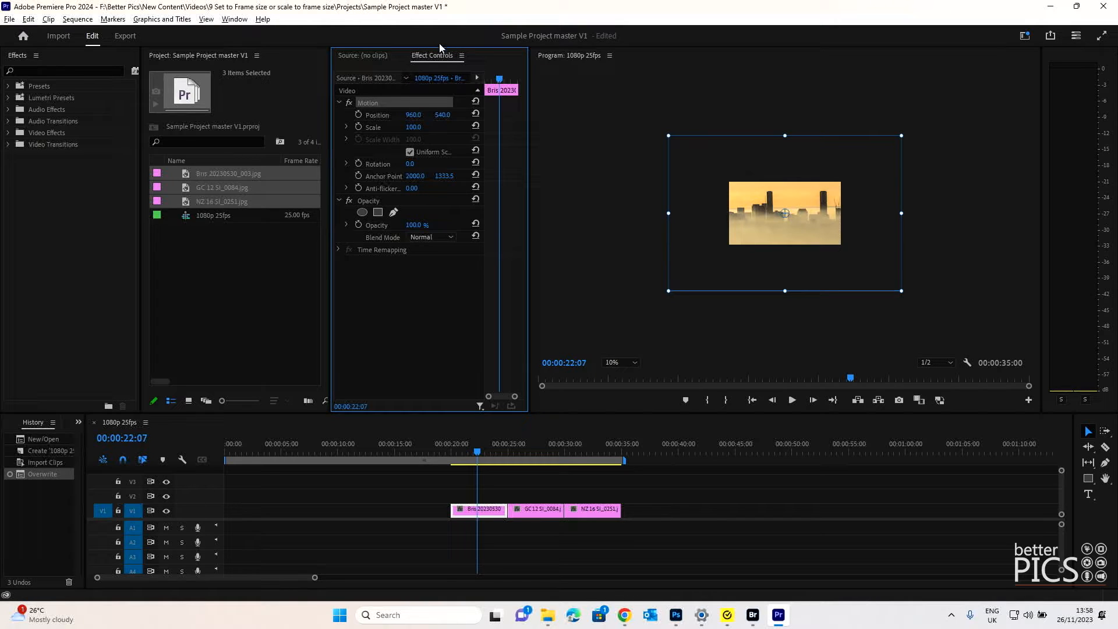
left_click(233, 20)
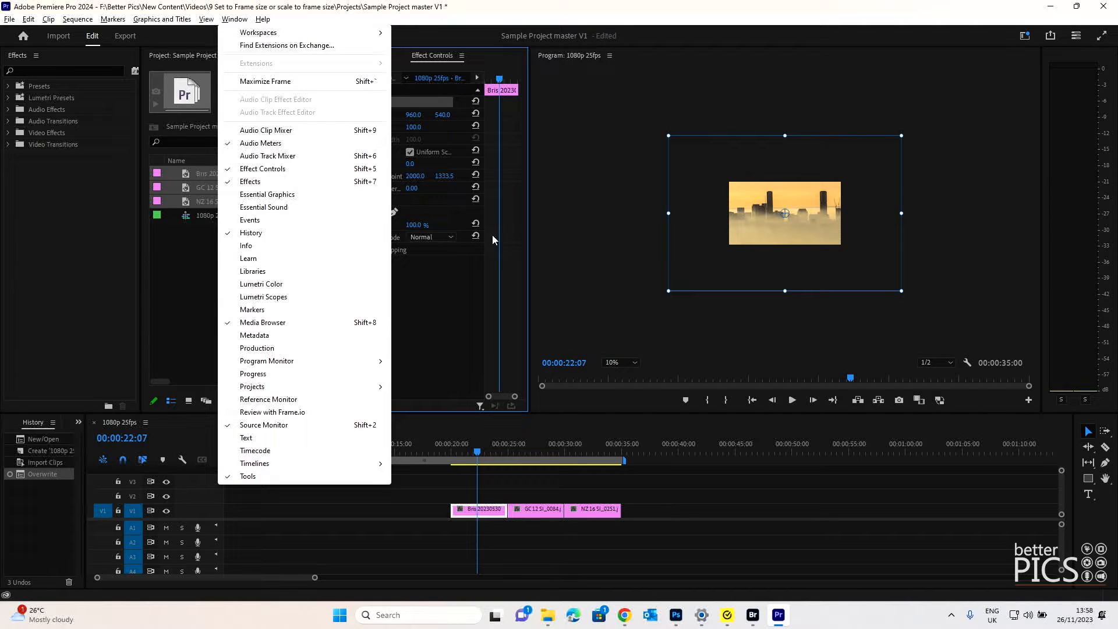
left_click(571, 101)
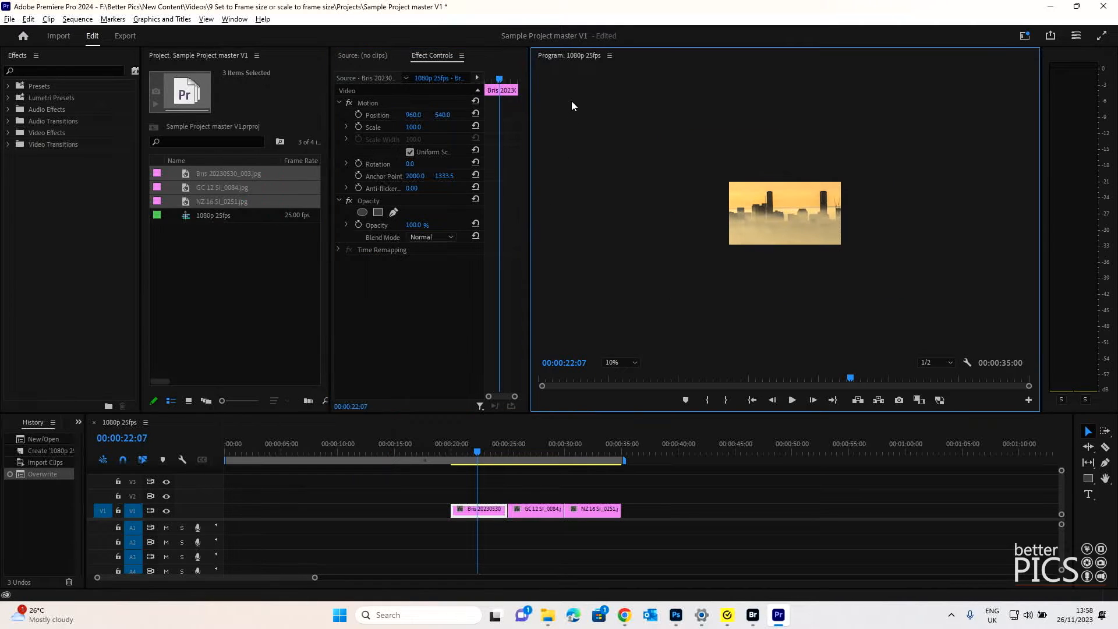
left_click(486, 486)
left_click(487, 511)
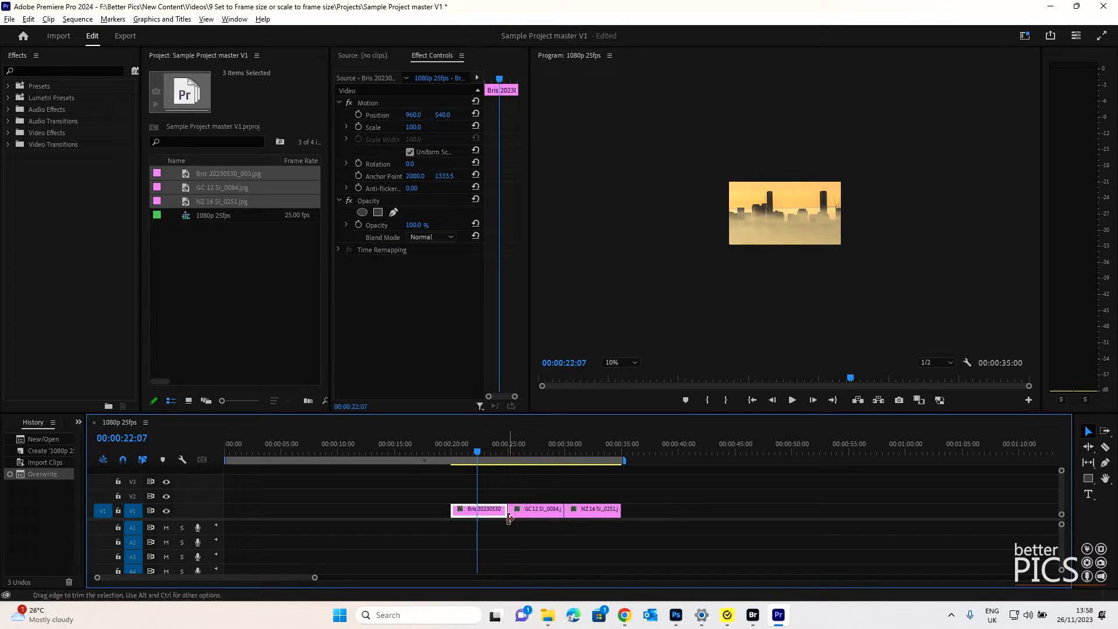
left_click(371, 103)
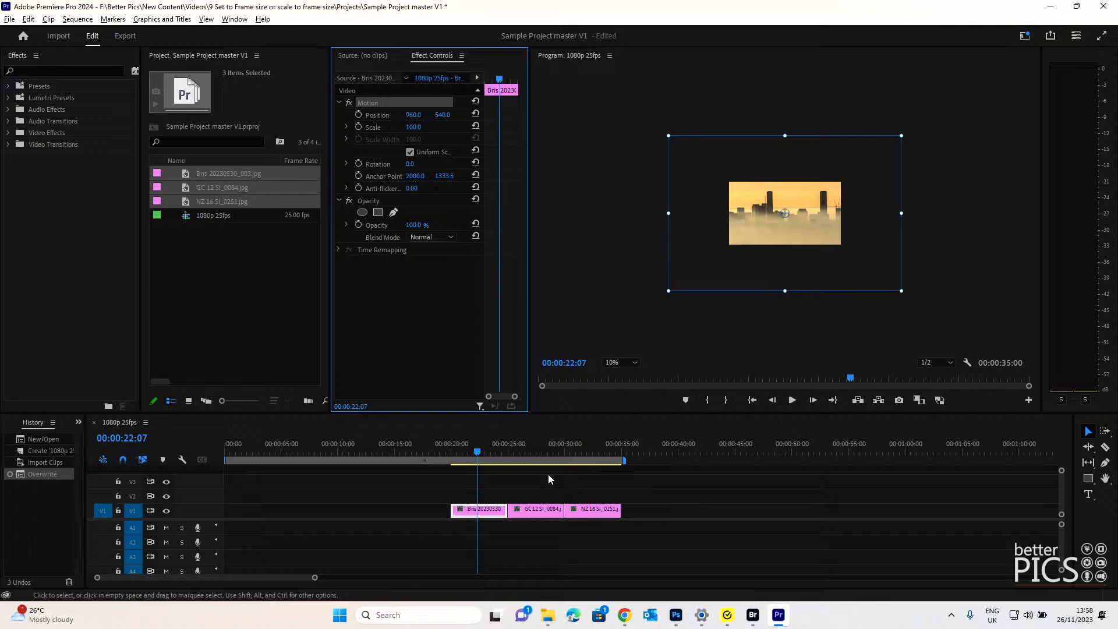
Step: Display the bounding boxes of the GC 12 and NZ 16 clips to compare their full extents with the sequence frame
left_click(543, 446)
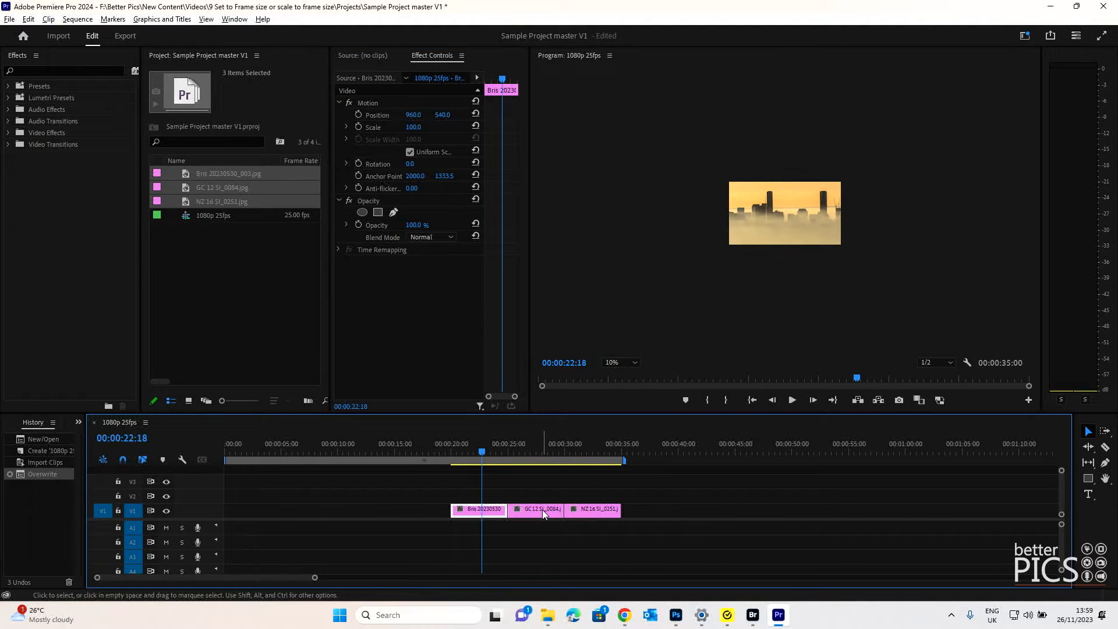
left_click(542, 509)
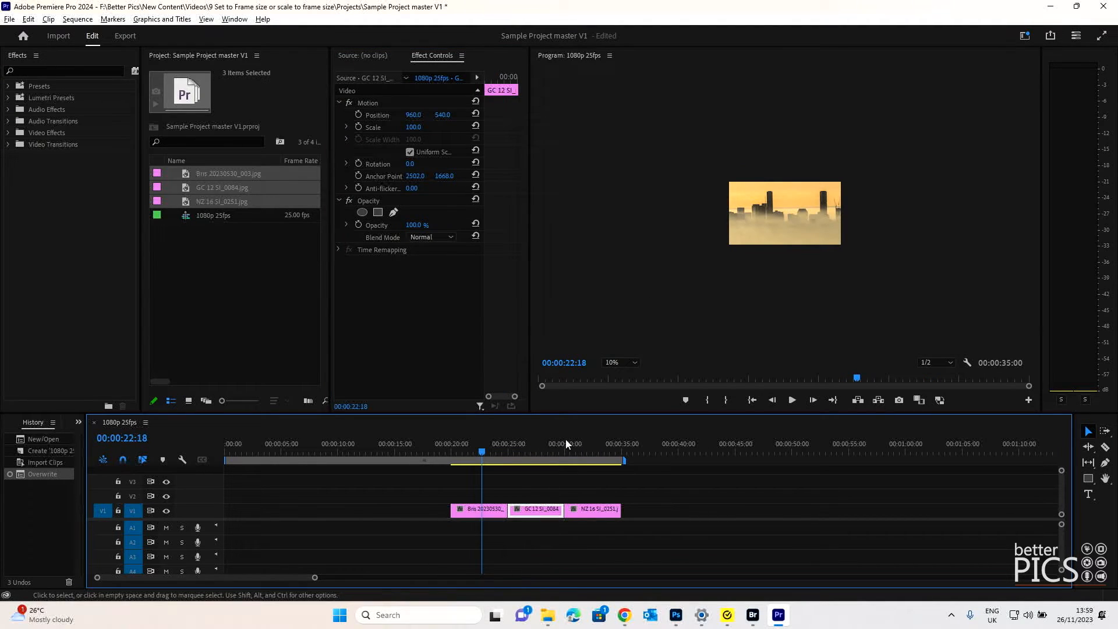
left_click(539, 443)
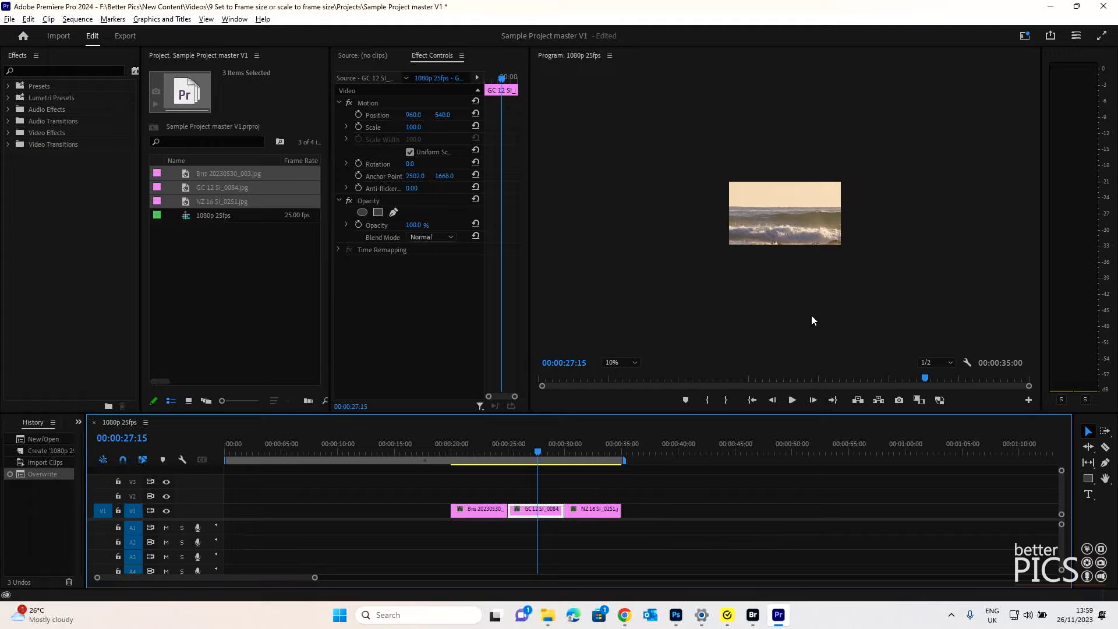
left_click(790, 219)
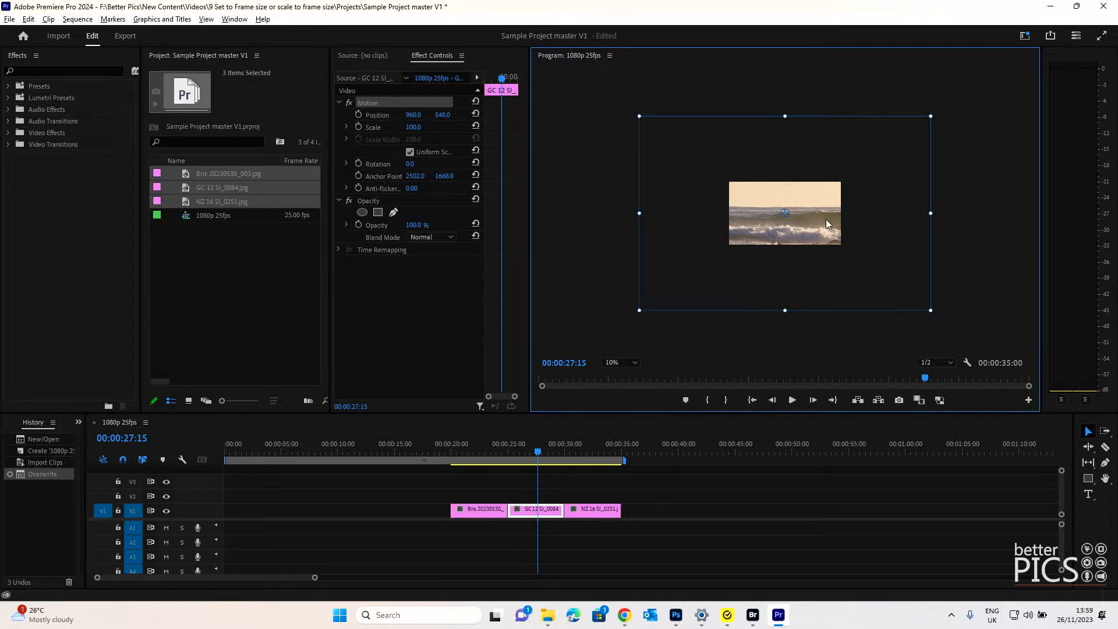
left_click(602, 446)
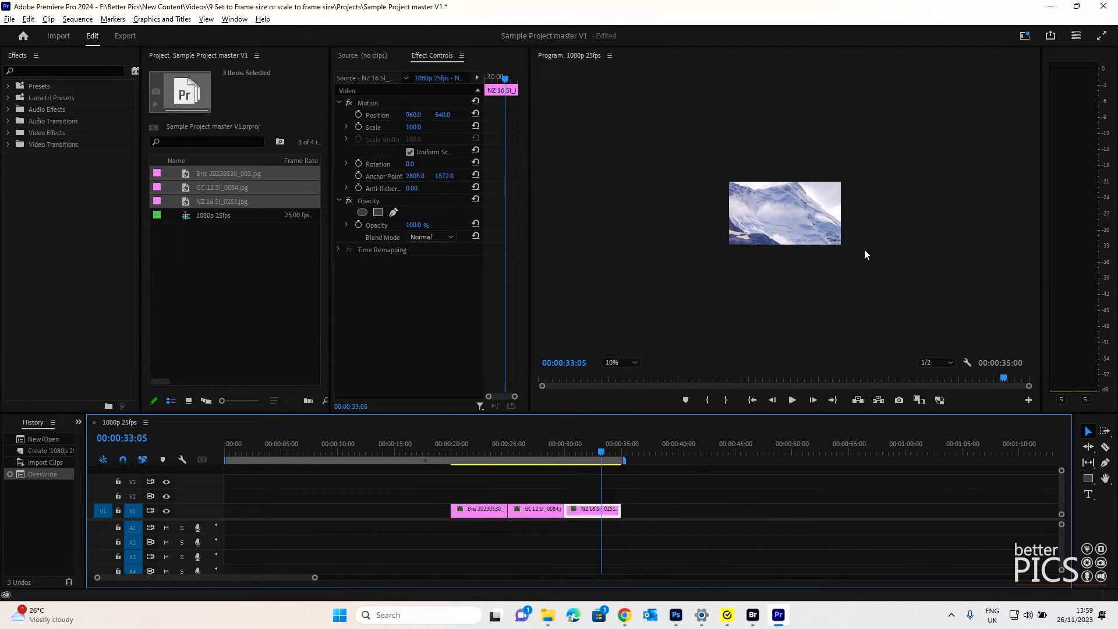
left_click(768, 224)
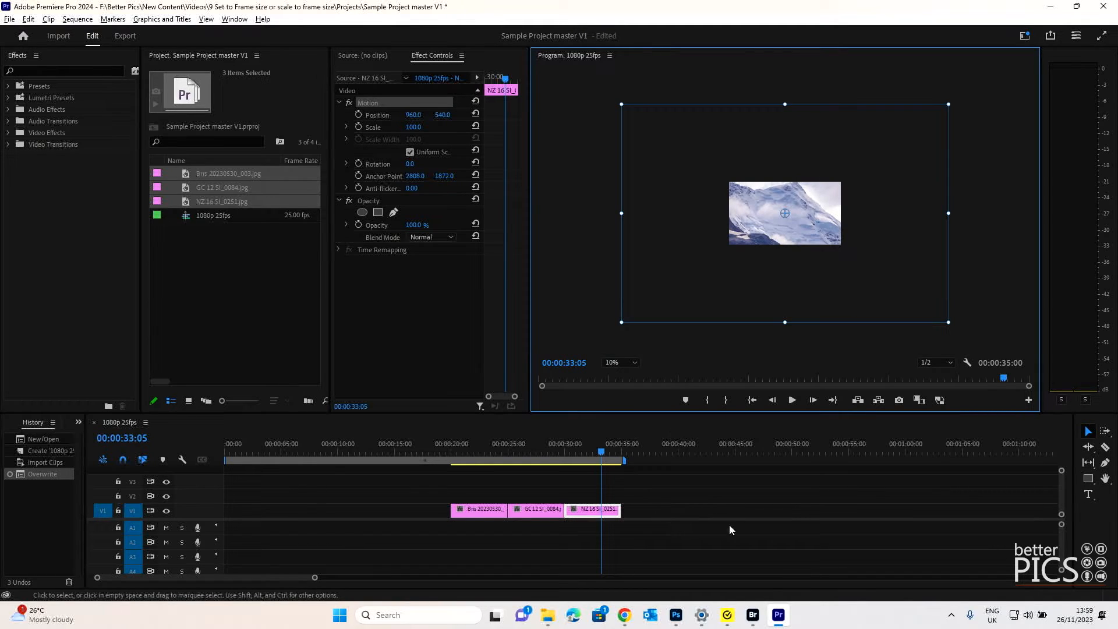
Step: Switch to Adobe Bridge to check the images' pixel dimensions in their metadata, and return to the Premiere Pro sequence
left_click(752, 615)
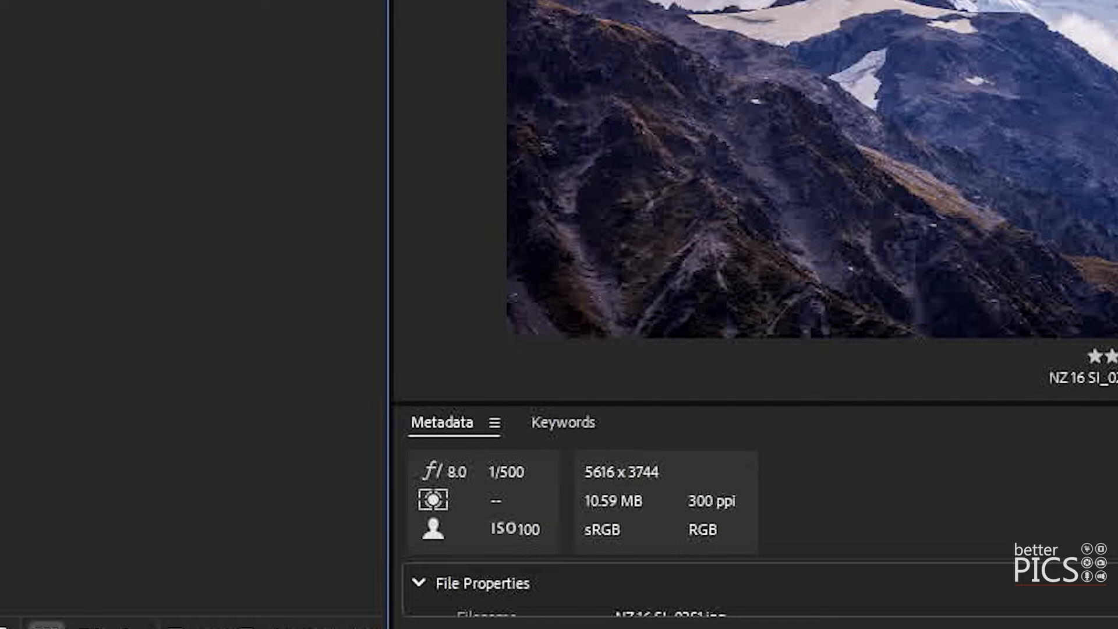
left_click(193, 6)
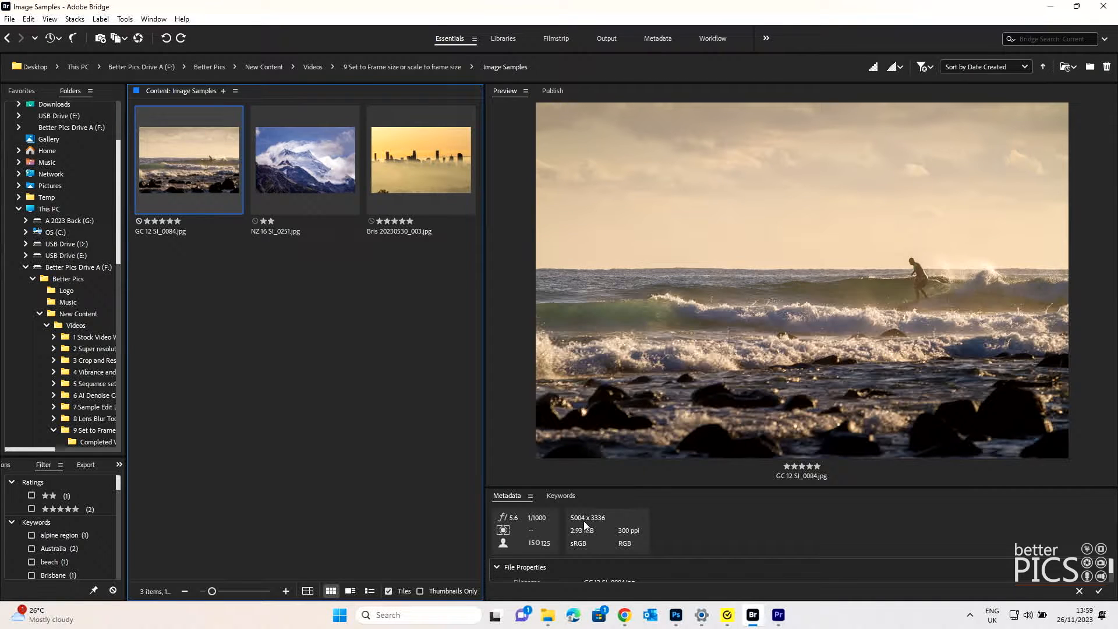
key("alt+Tab")
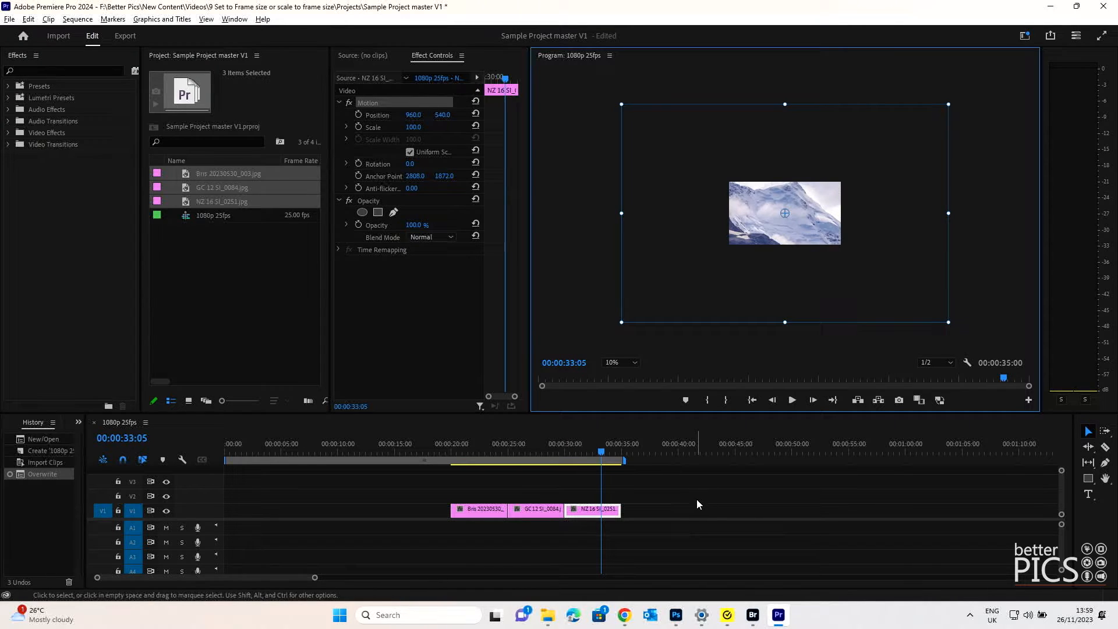
left_click(697, 499)
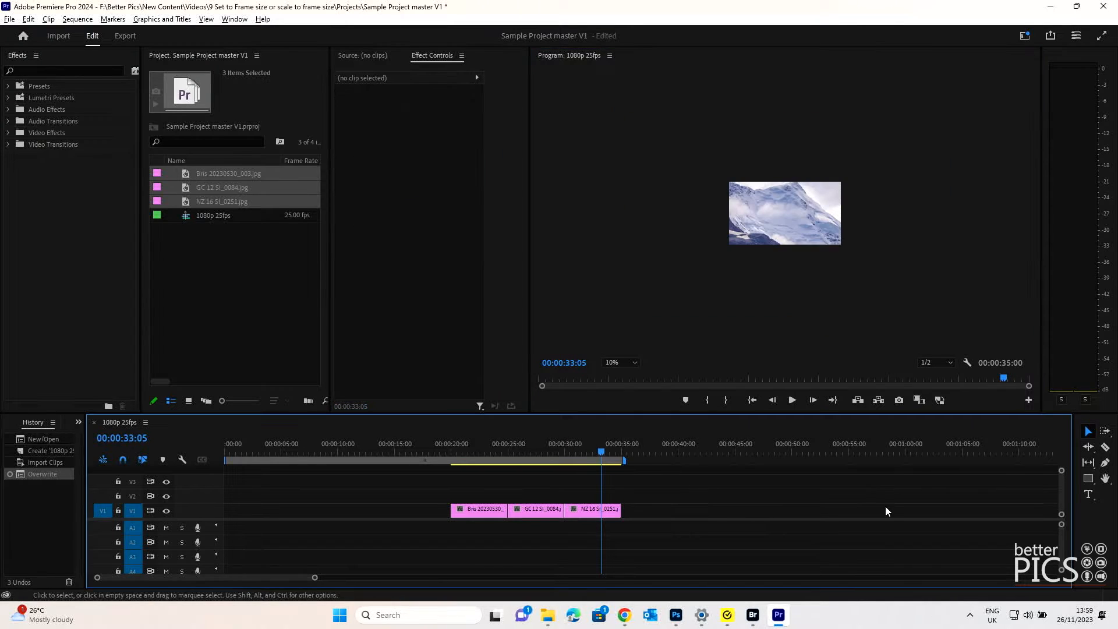
Step: Apply Scale to Frame Size to the Bris clip on track V1
left_click(477, 452)
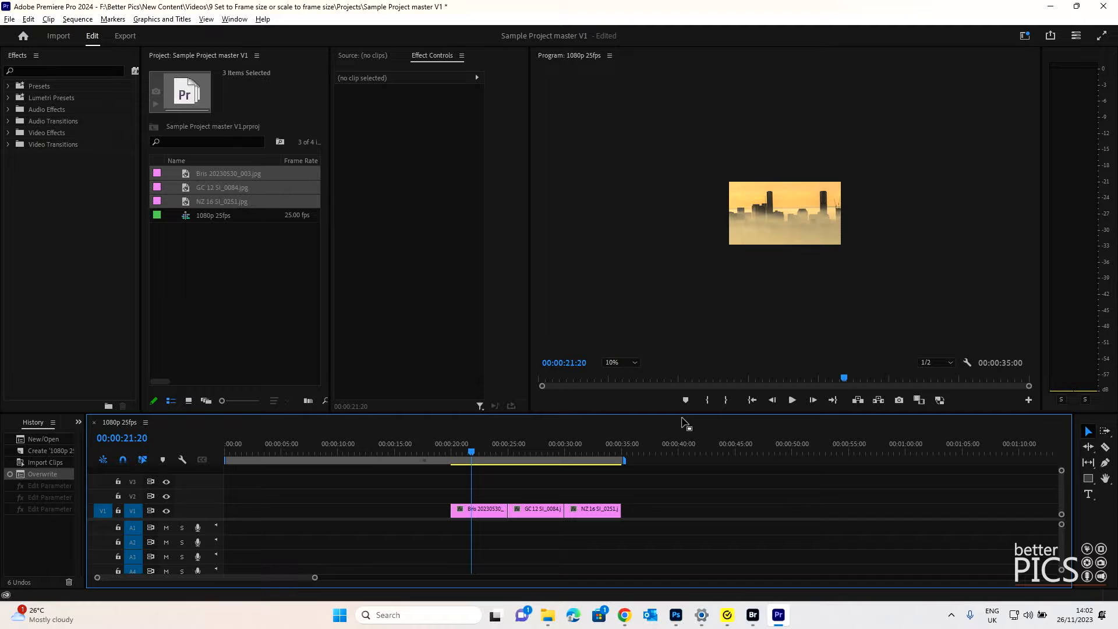
left_click(488, 510)
right_click(488, 511)
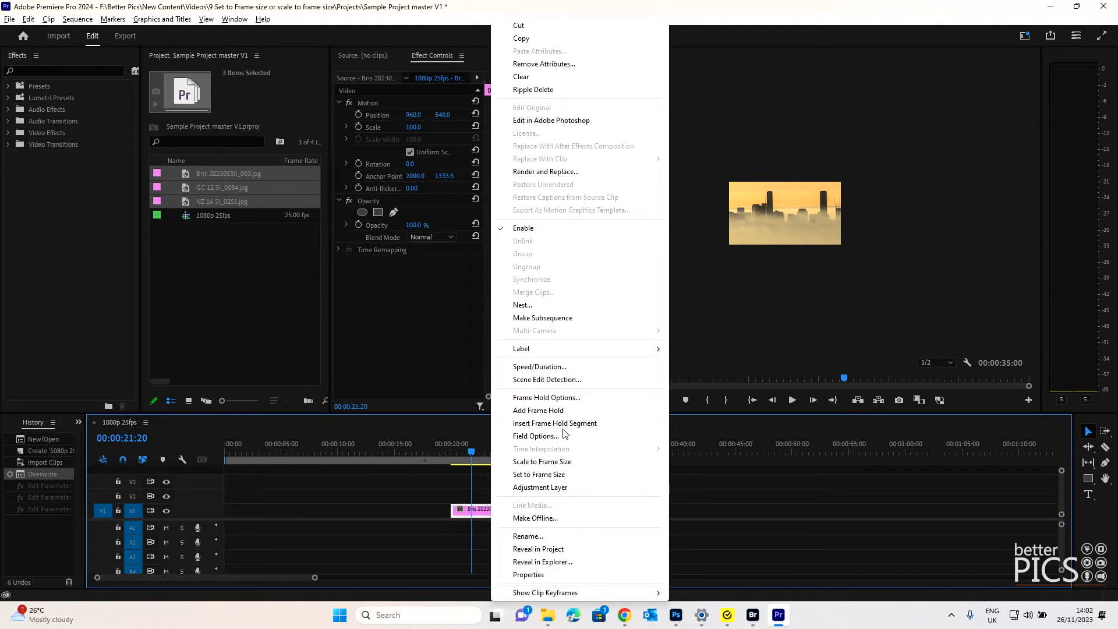
left_click(565, 462)
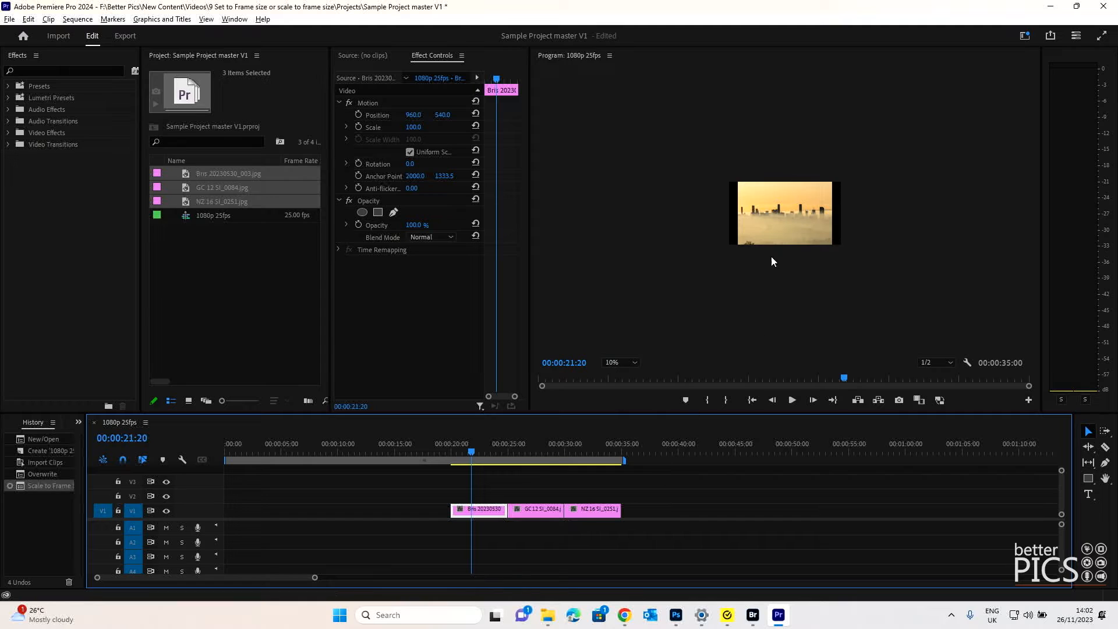
Step: Set the program monitor's zoom level to Fit and enlarge the Bris clip to fill the frame's width, at about 118% scale
left_click(635, 362)
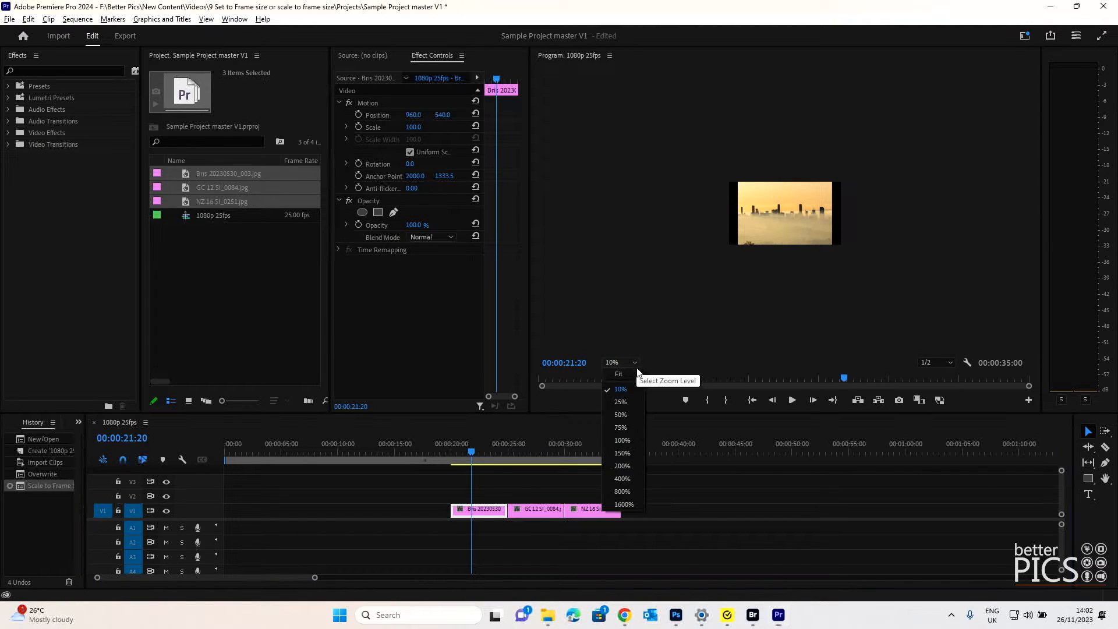
left_click(637, 374)
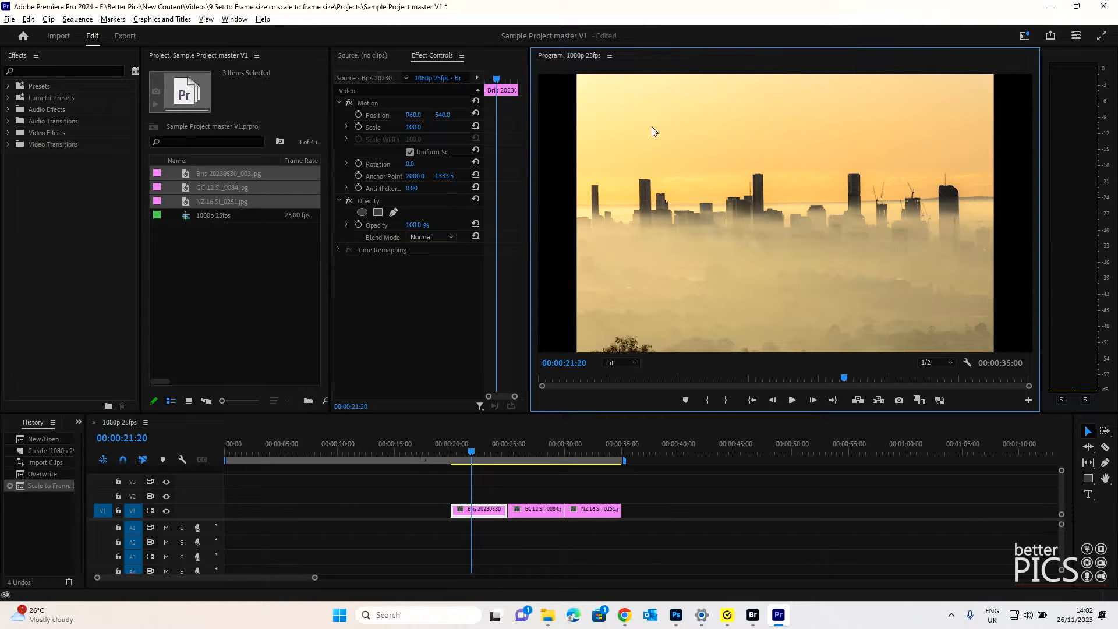
left_click(632, 113)
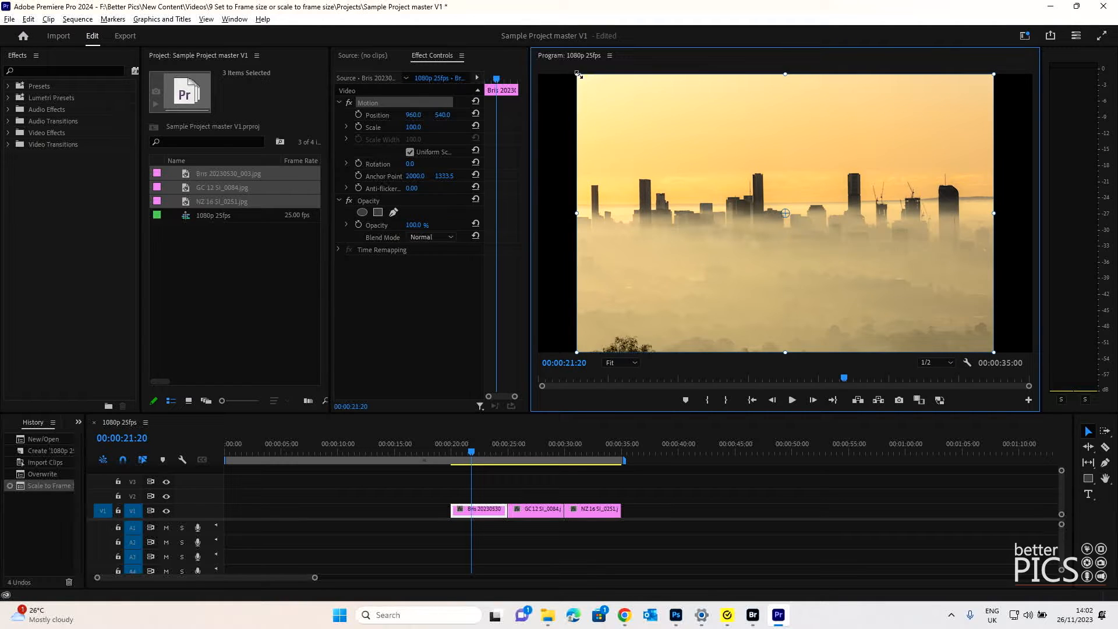
left_click_drag(576, 74, 531, 48)
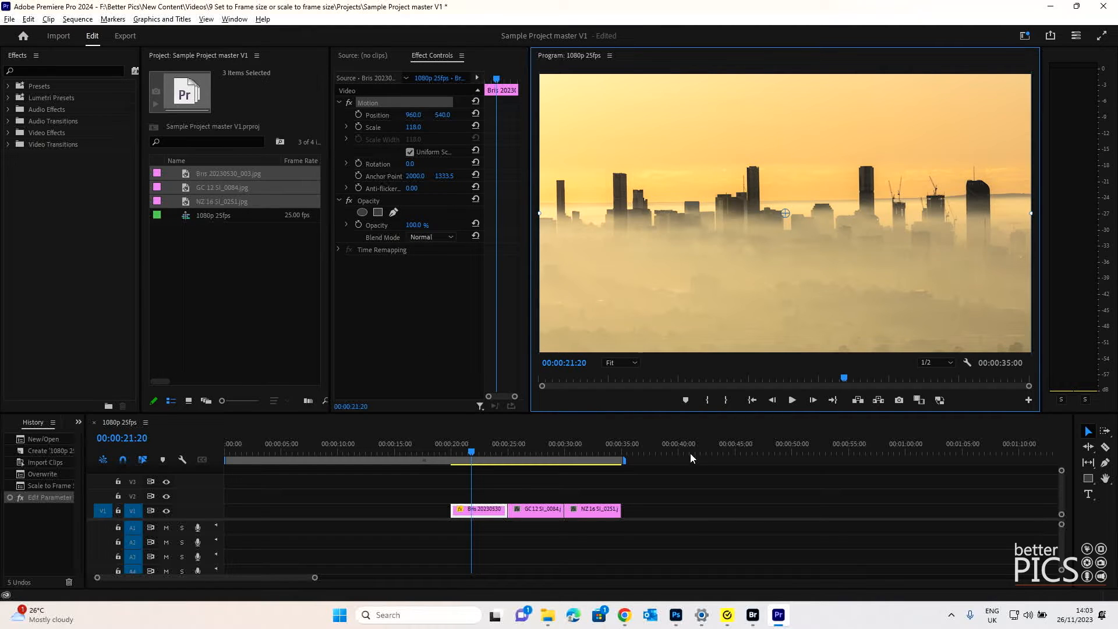
left_click(723, 485)
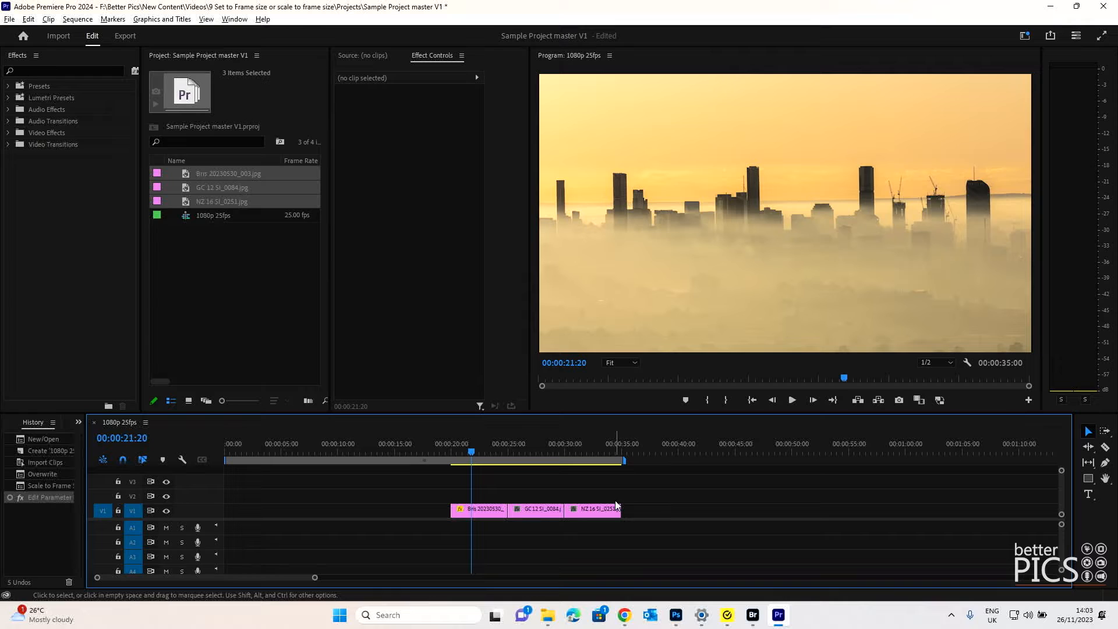
Step: Enlarge the Bris clip to about 309% scale at a 10% monitor zoom level, and return the zoom level to Fit
left_click(633, 362)
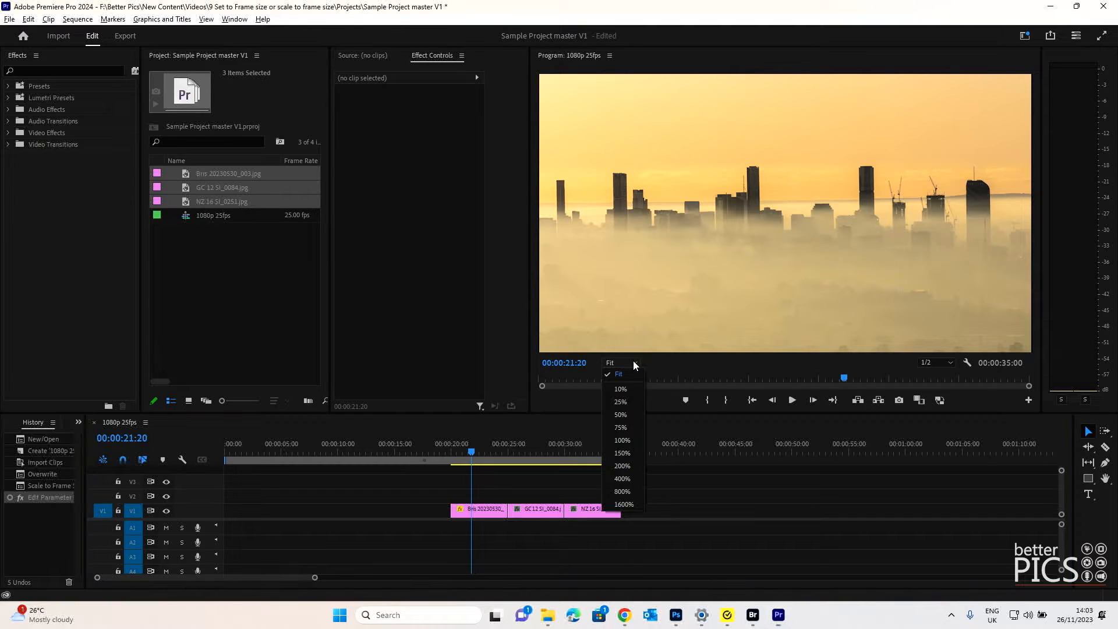
left_click(621, 389)
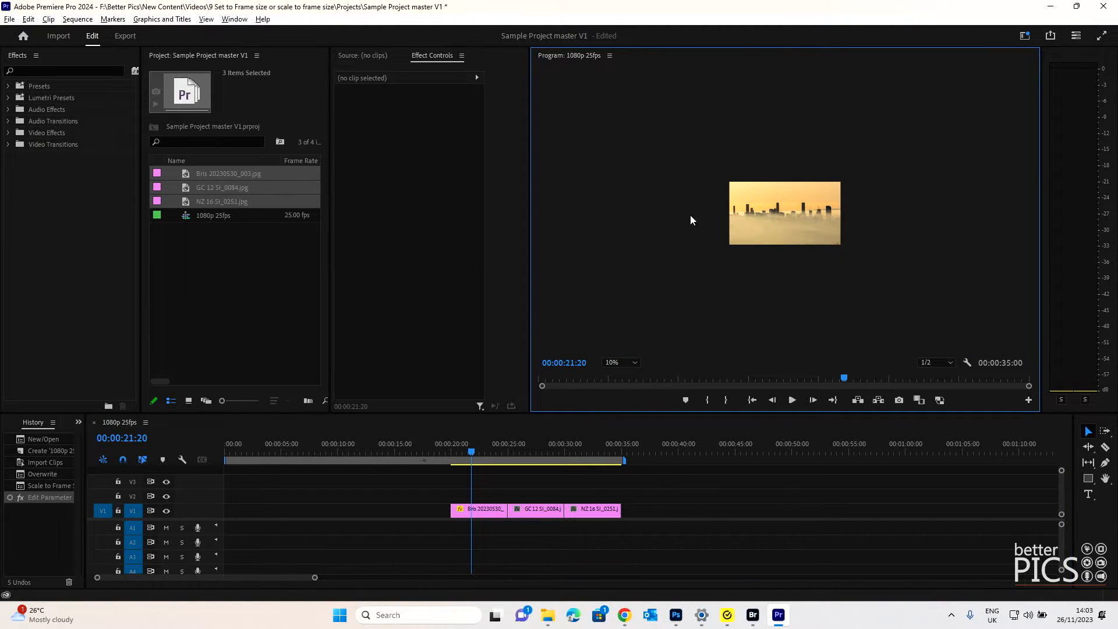
left_click(771, 207)
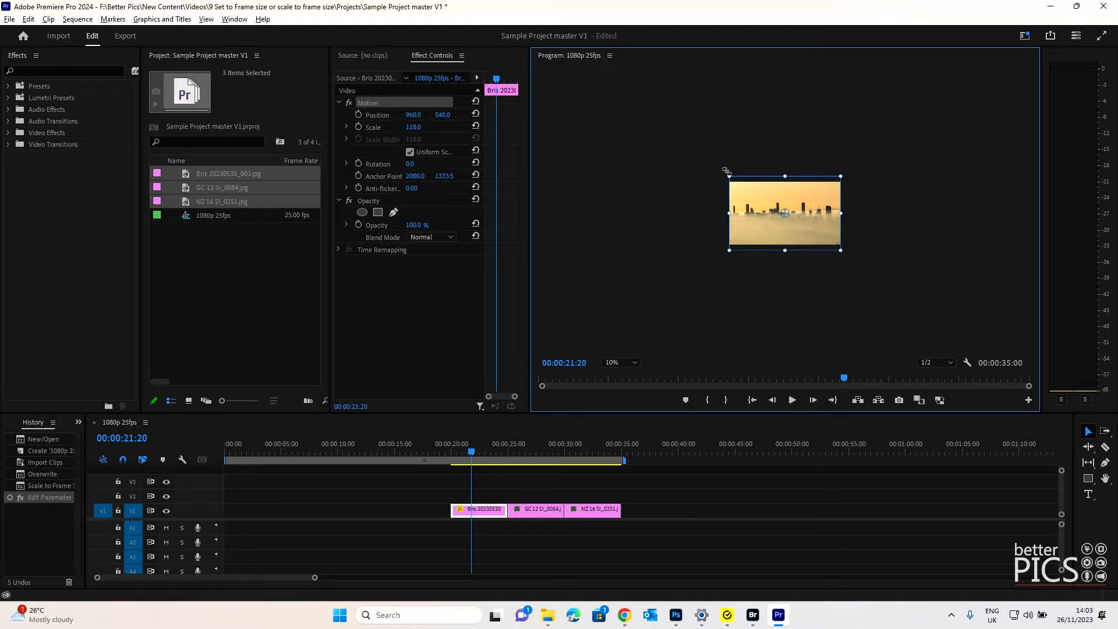
left_click_drag(728, 178, 639, 114)
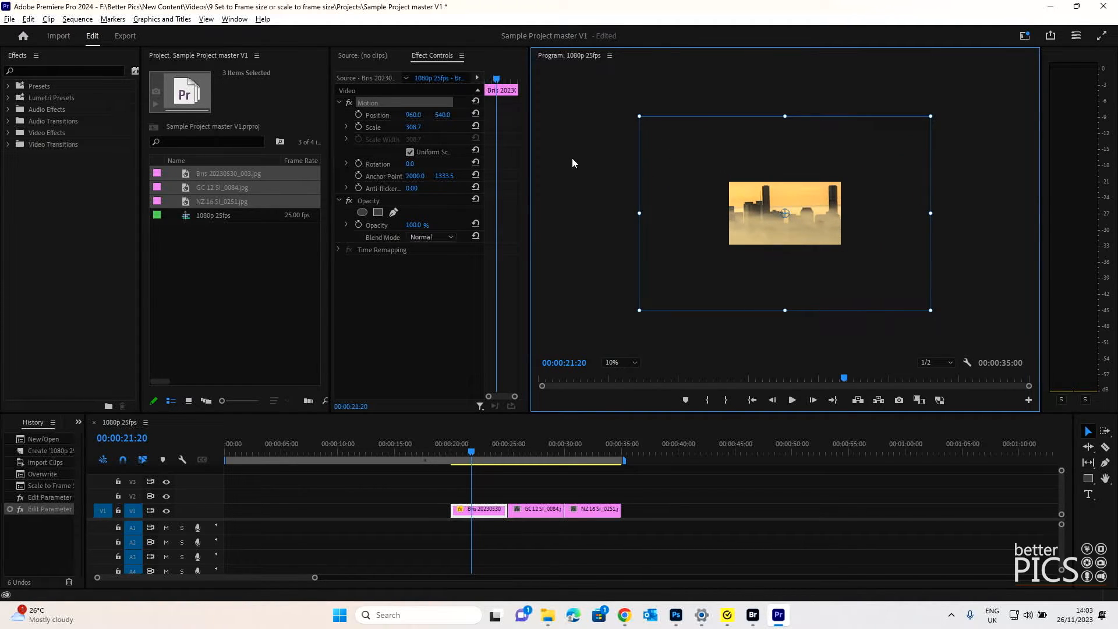
left_click(595, 187)
left_click(631, 363)
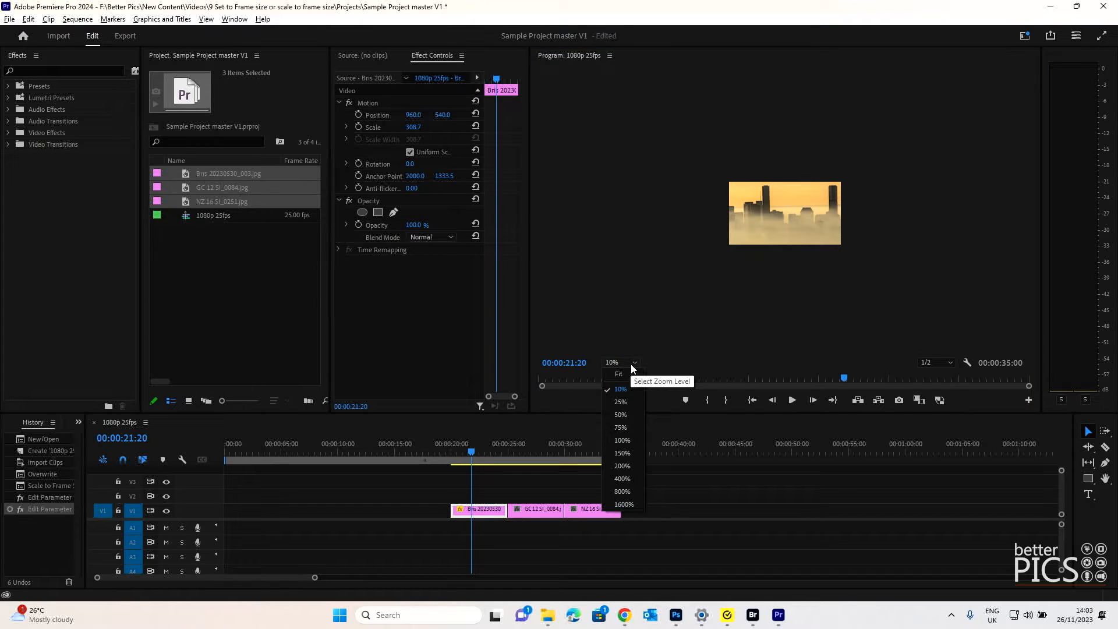
left_click(627, 373)
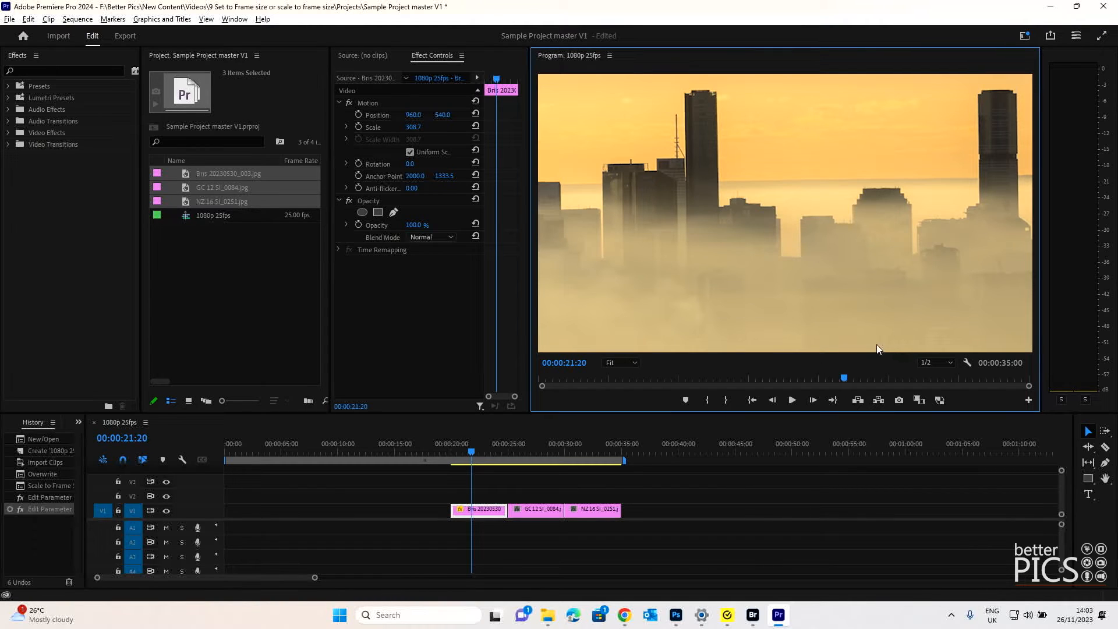
key("Left")
key("Left")
key("Left")
key("Left")
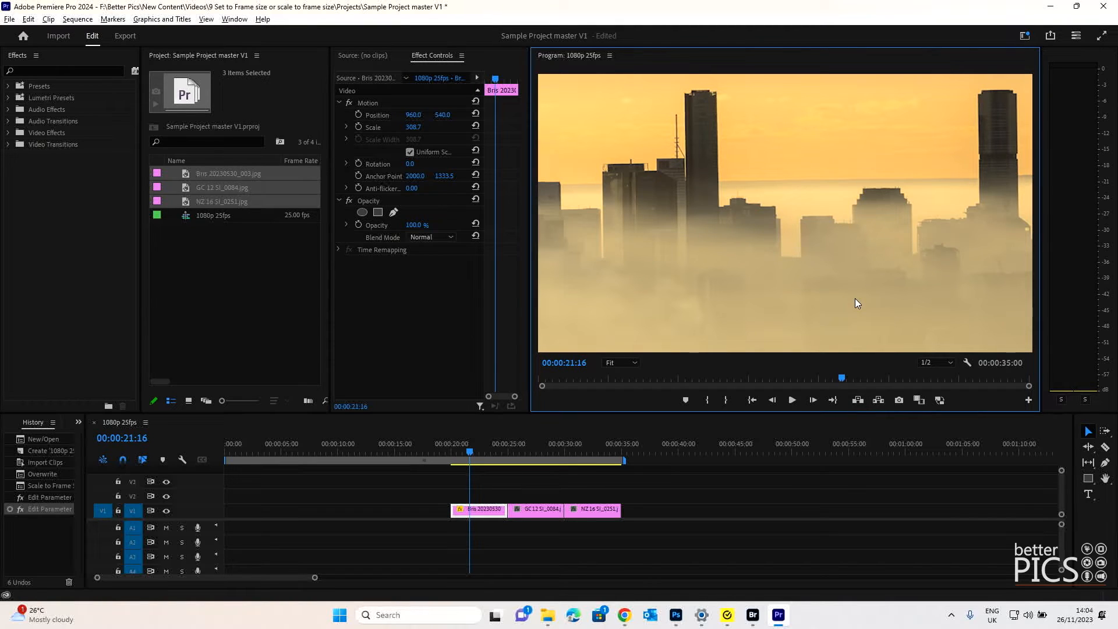
Step: Undo both scale changes and Scale to Frame Size on the Bris clip, and apply Set to Frame Size to it instead
key("ctrl+z")
key("ctrl+z")
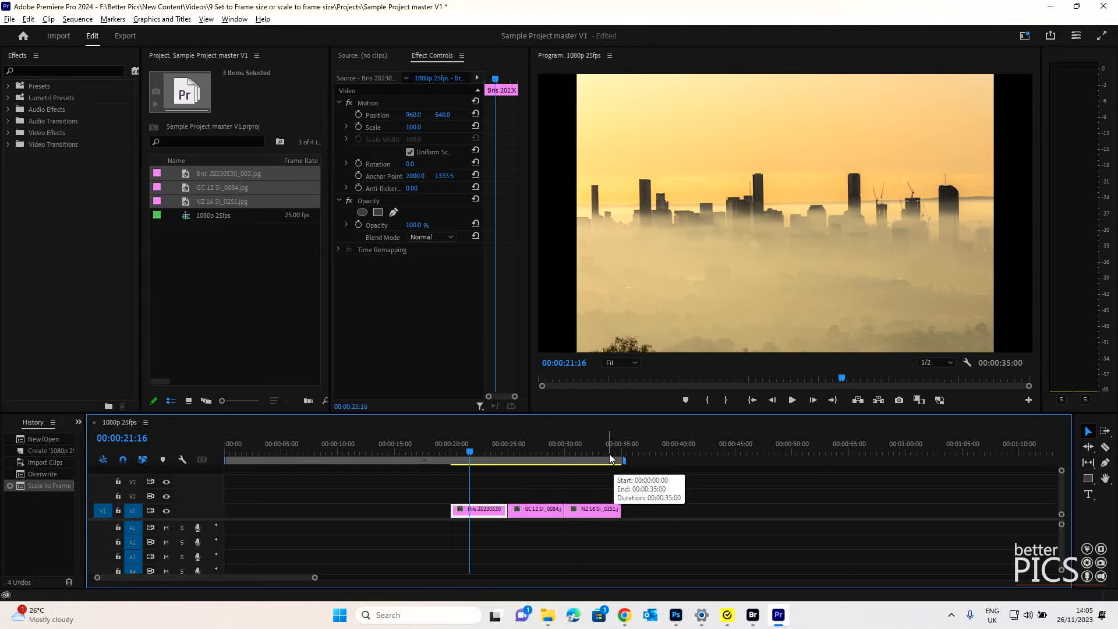
key("ctrl+z")
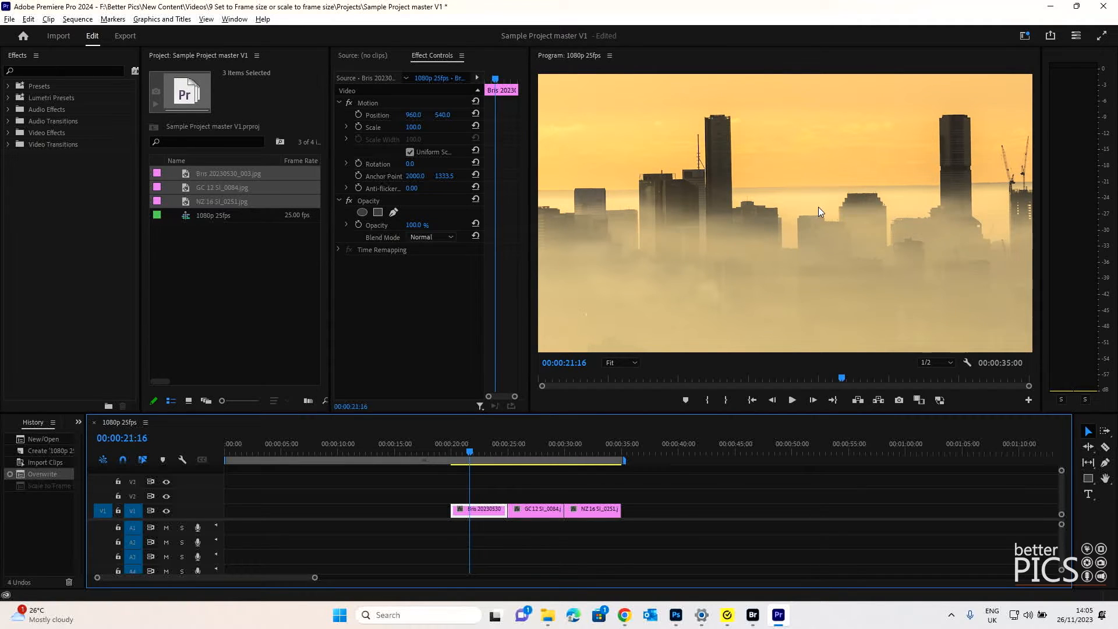
right_click(491, 514)
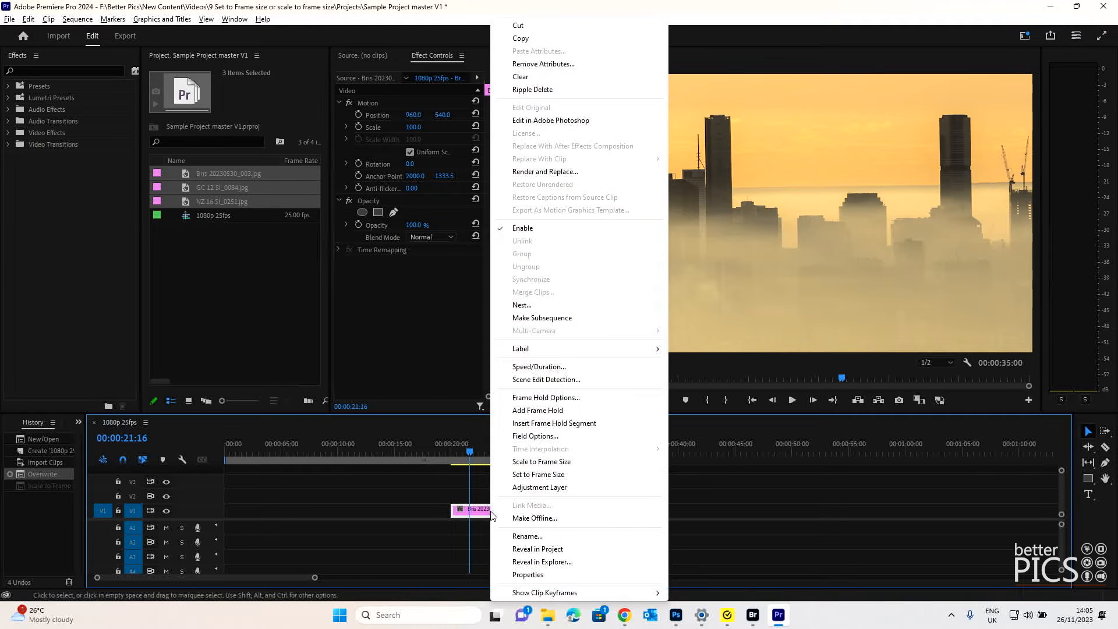
left_click(574, 473)
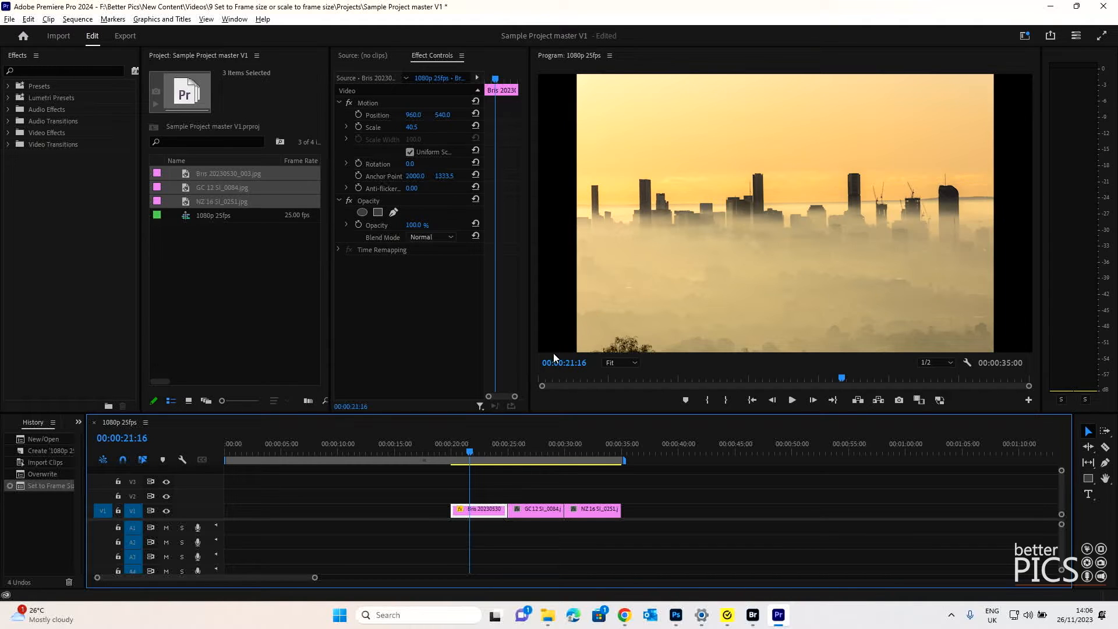
Step: Set the program monitor's zoom level to 25% and enlarge the Bris clip beyond the frame to about 100.5% scale
left_click(630, 362)
left_click(631, 400)
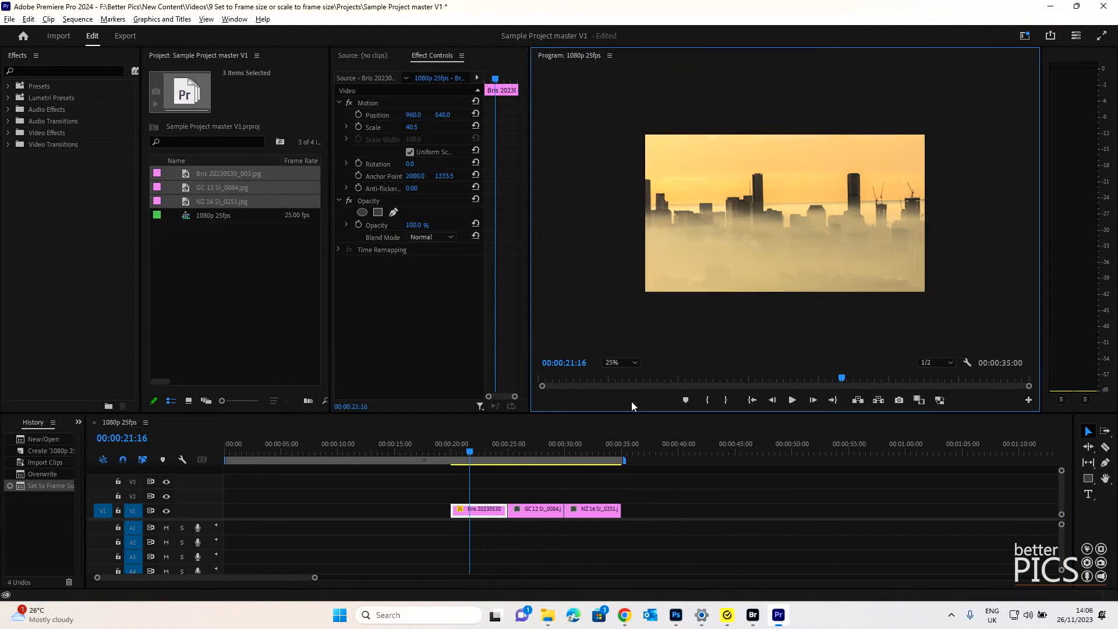
left_click(753, 233)
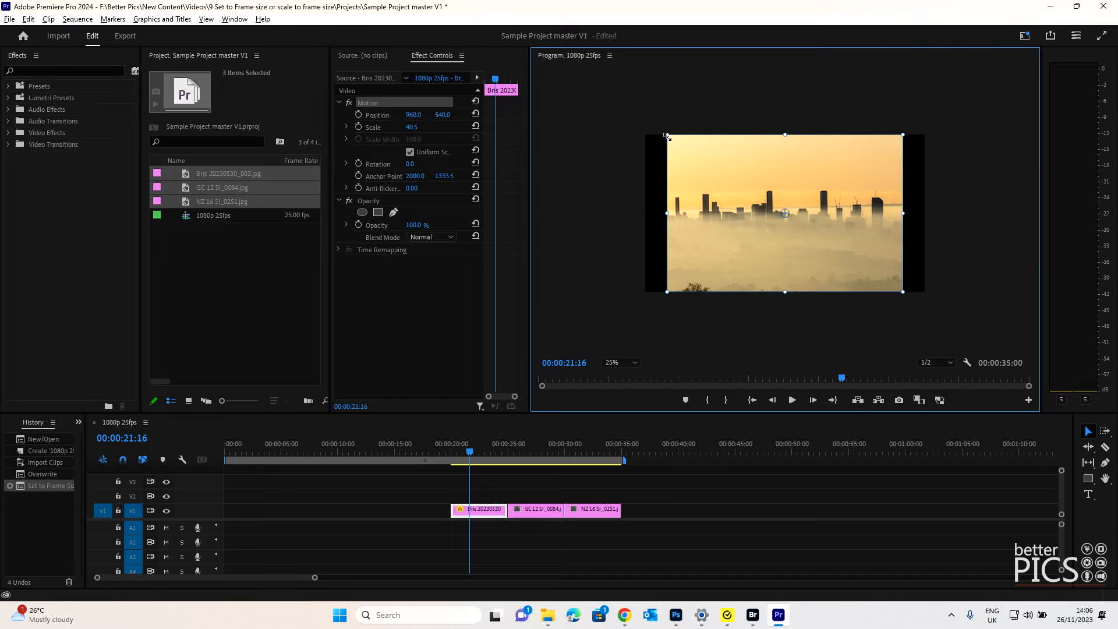
left_click_drag(664, 135, 623, 106)
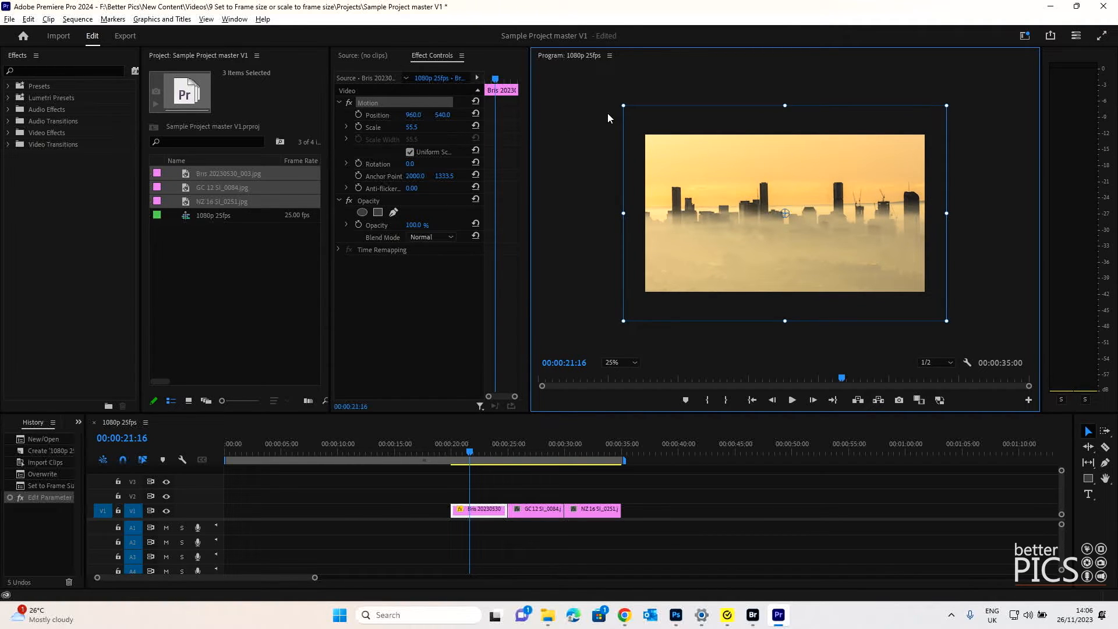
left_click_drag(623, 106, 549, 22)
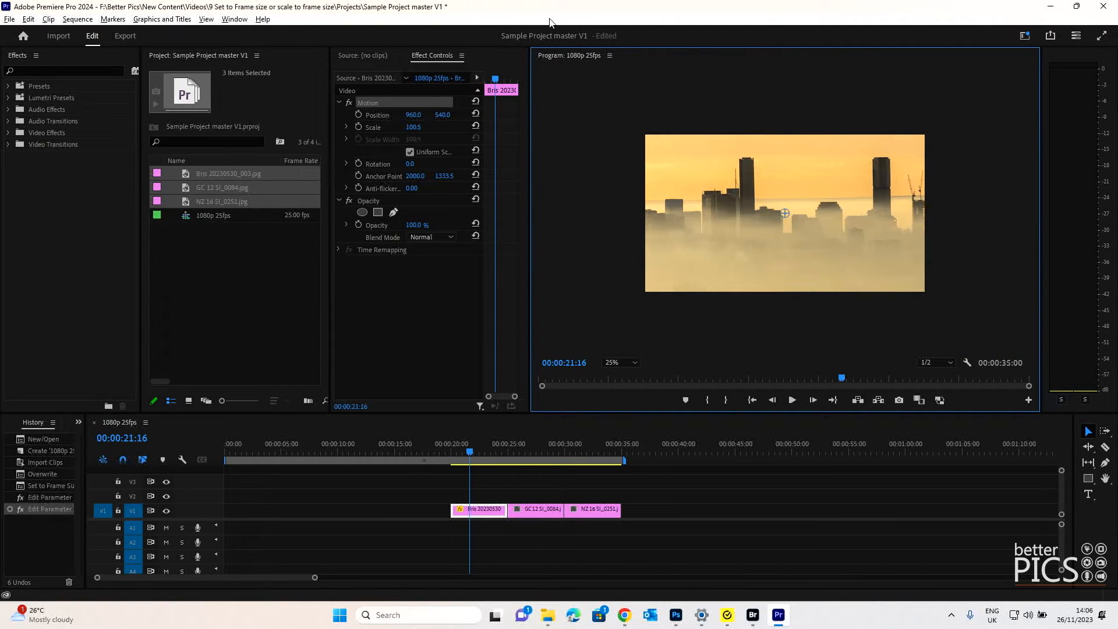
Step: Set the Bris clip's Scale to 100 and return the program monitor's zoom level to Fit
left_click(413, 127)
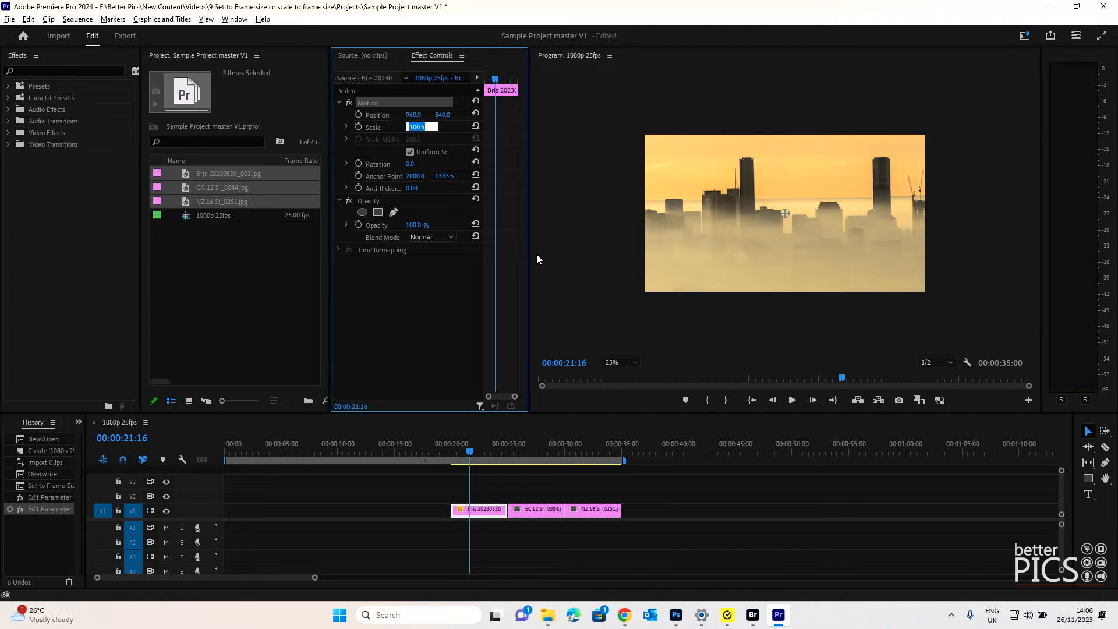
type("100")
left_click(420, 351)
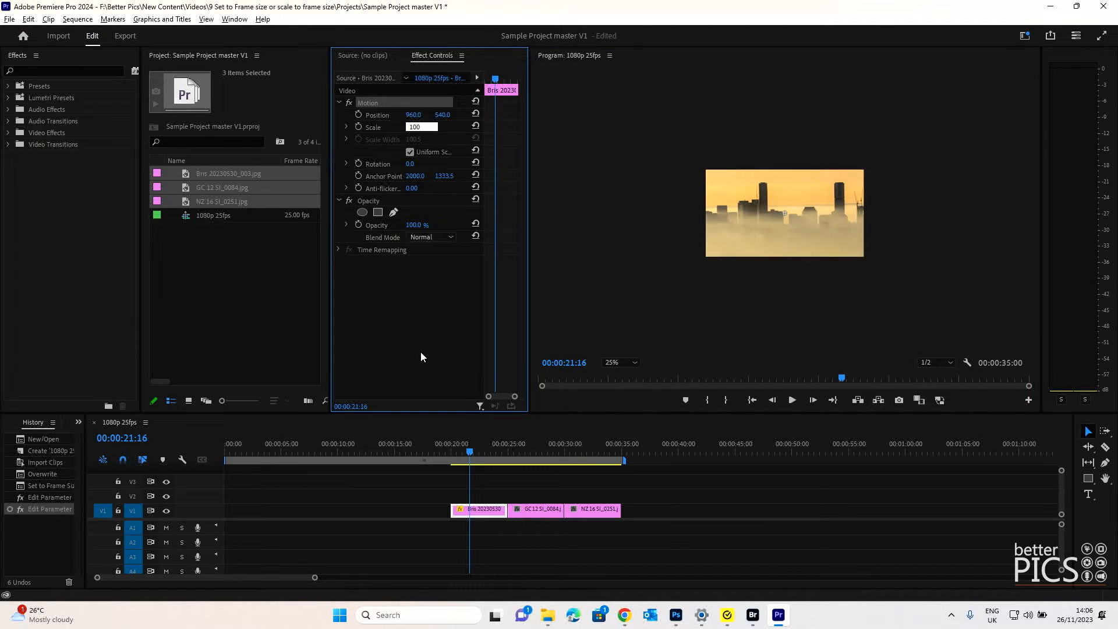
left_click(639, 362)
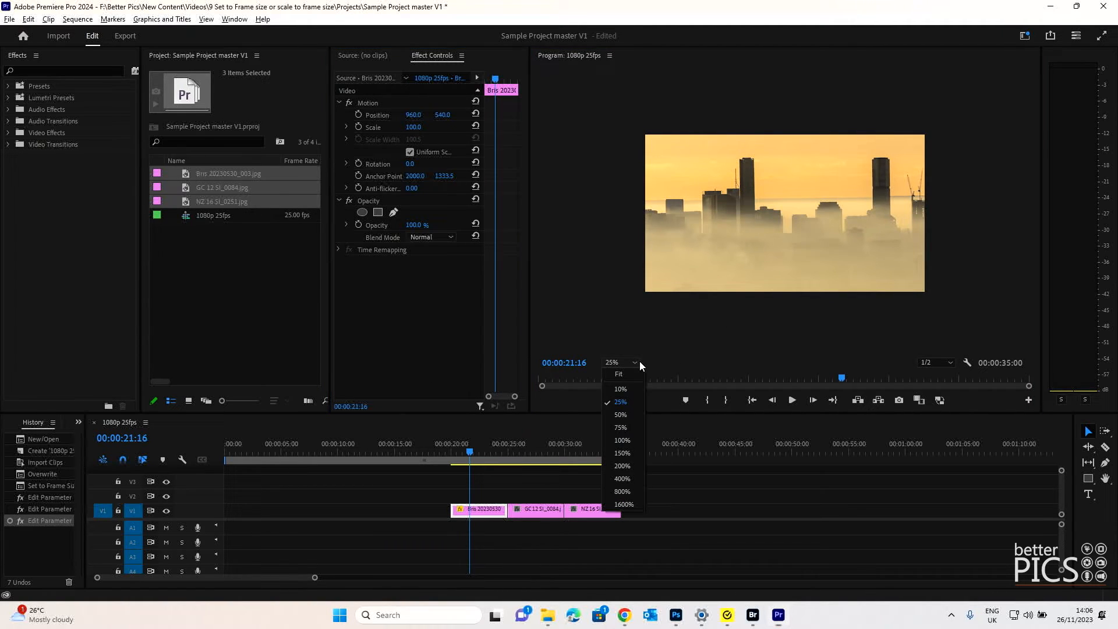
left_click(630, 374)
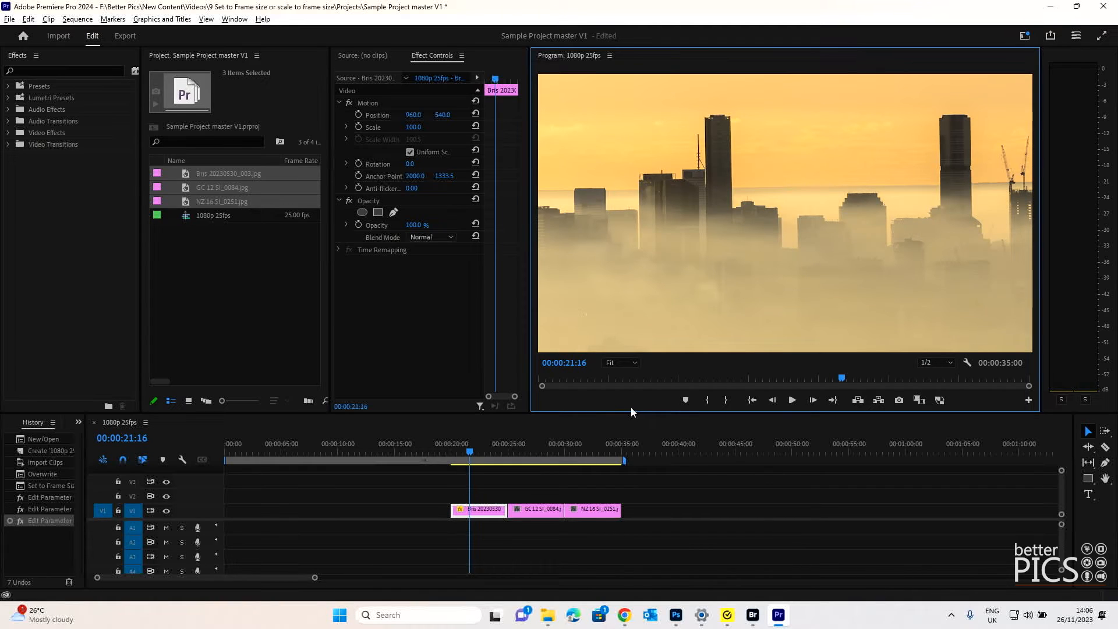
Step: Enlarge the program monitor panel at the expense of the timeline and the neighbouring panels, and narrow the project panel to widen Effect Controls
left_click_drag(638, 412, 638, 448)
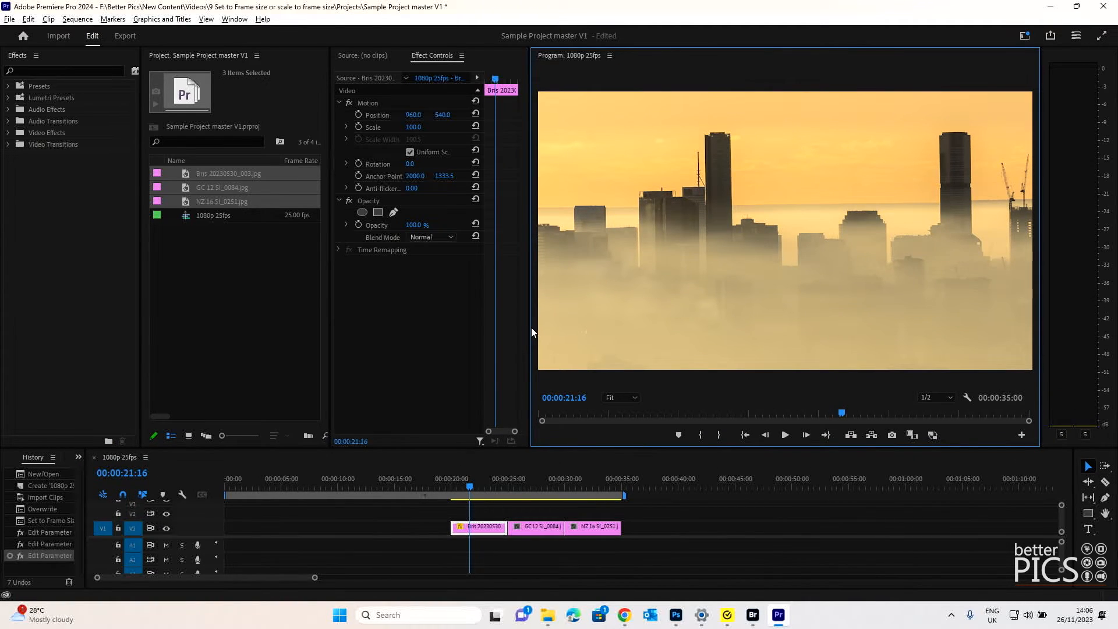
left_click_drag(531, 328, 478, 328)
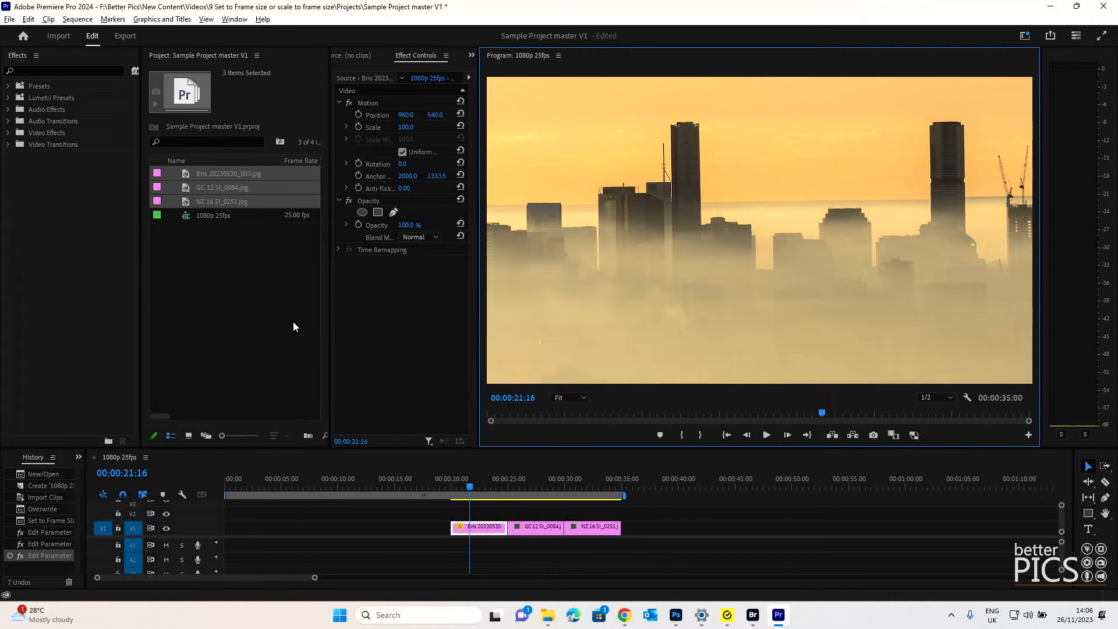
left_click_drag(330, 310, 279, 310)
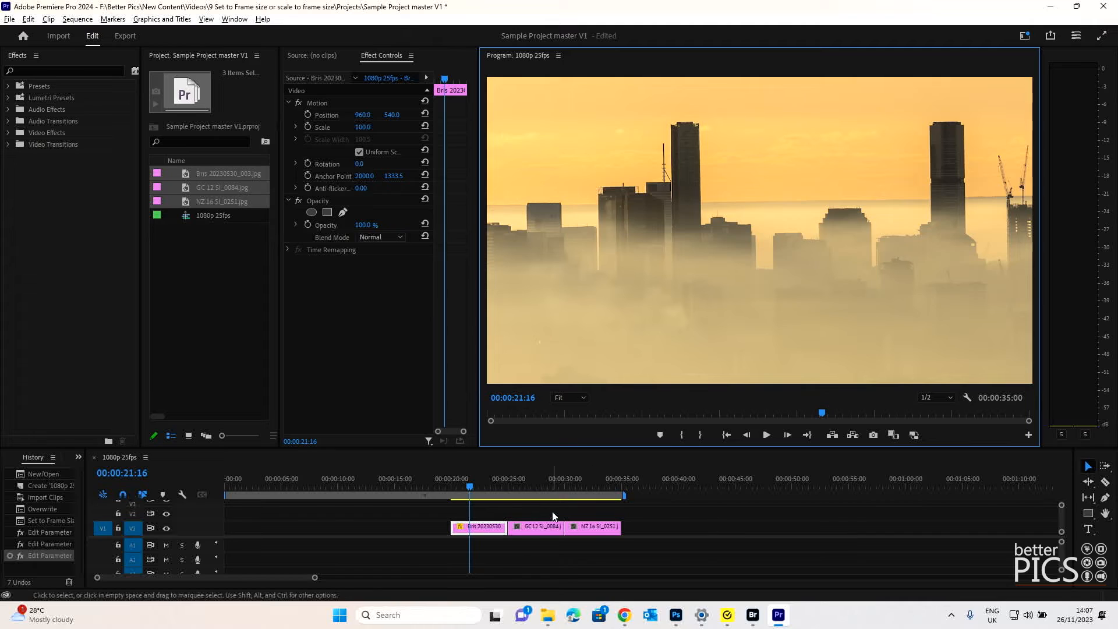
Step: Apply Set to Frame Size to all three image clips on track V1 at once
left_click(719, 531)
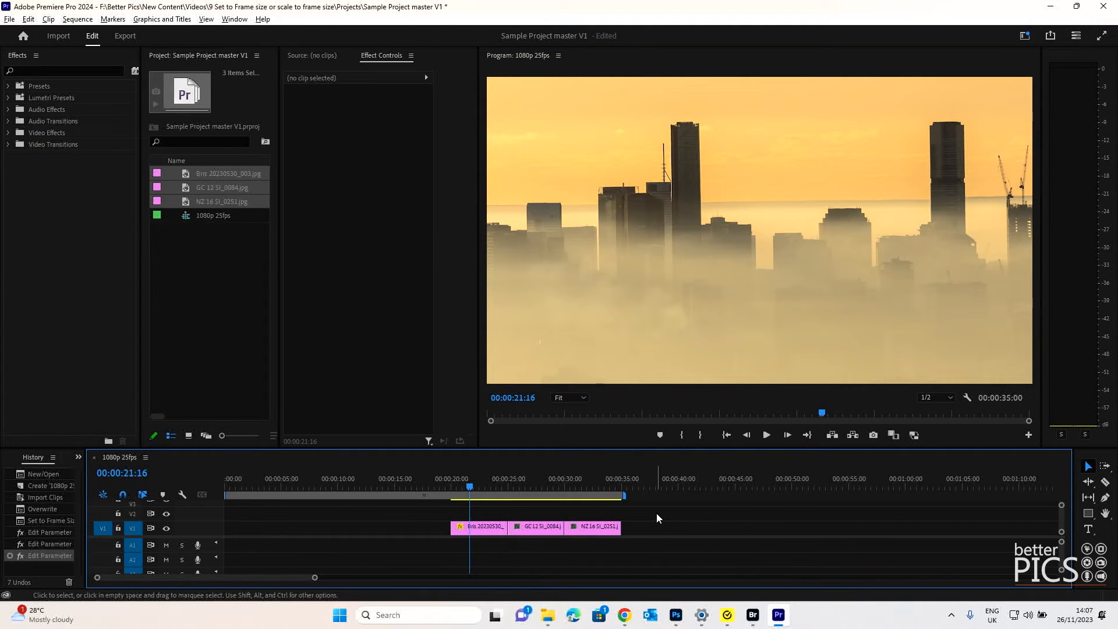
left_click_drag(655, 512, 412, 538)
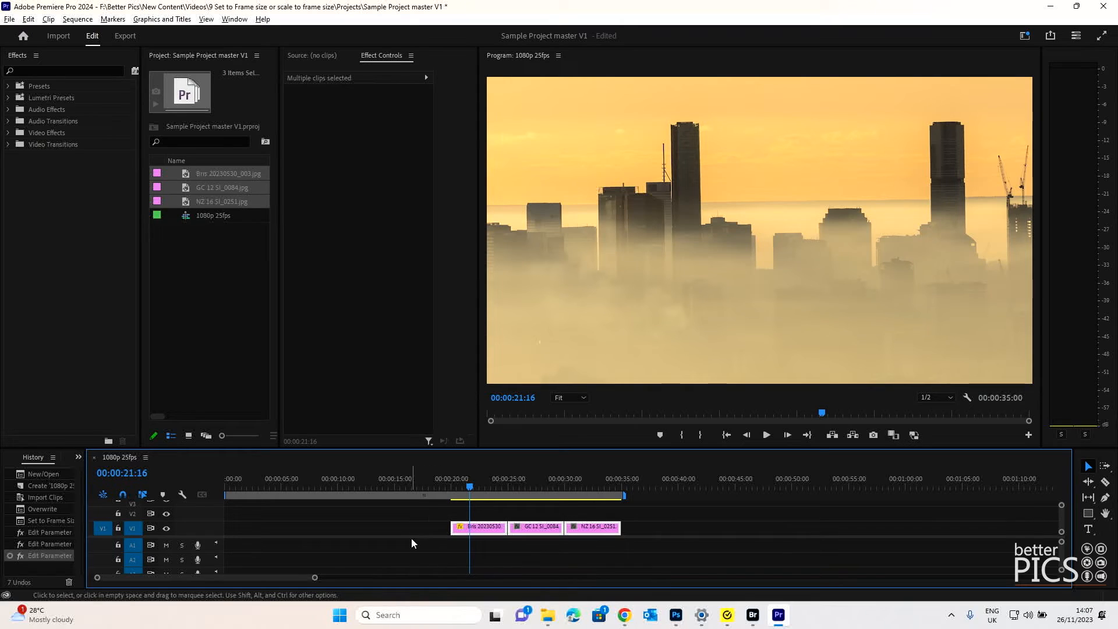
right_click(557, 531)
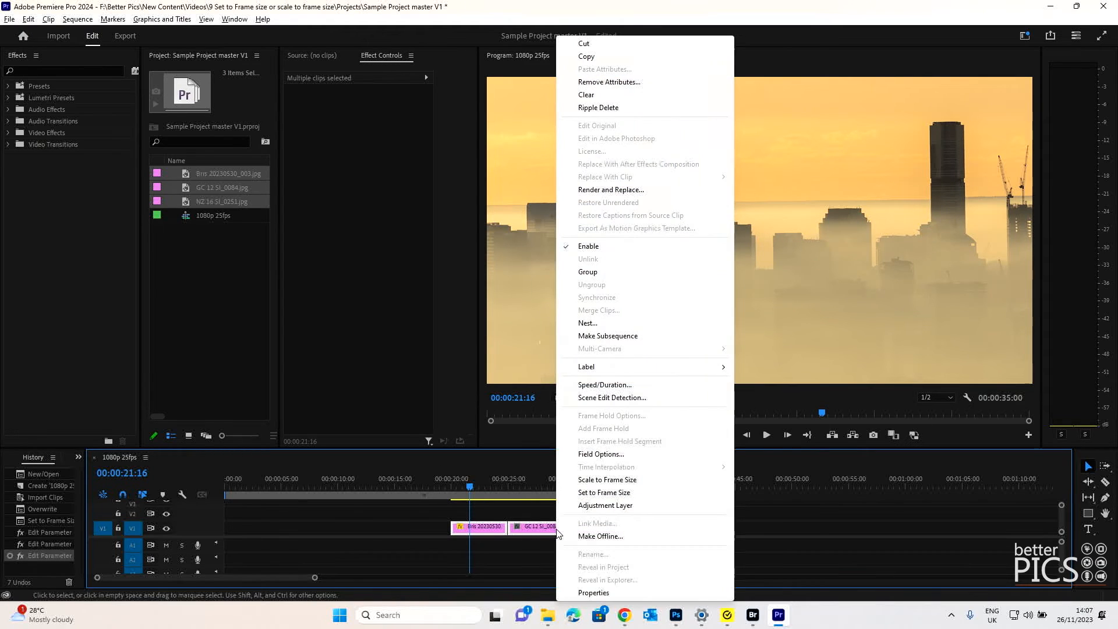
left_click(610, 493)
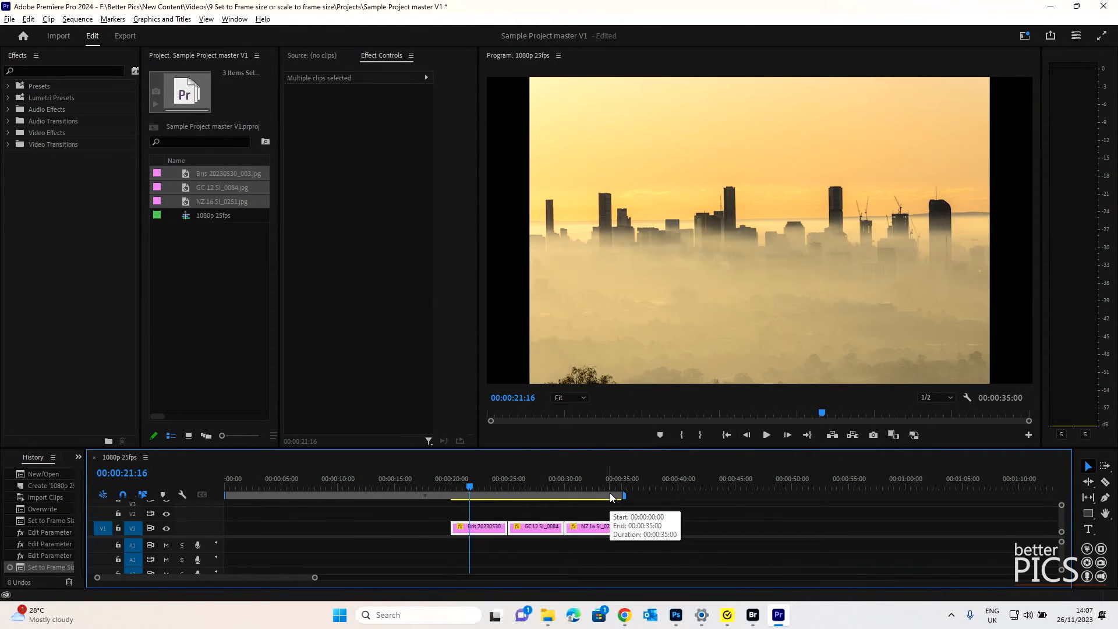
Step: Move the playhead through the GC 12, NZ 16 and Bris clips to check their framing and Scale values
left_click(546, 487)
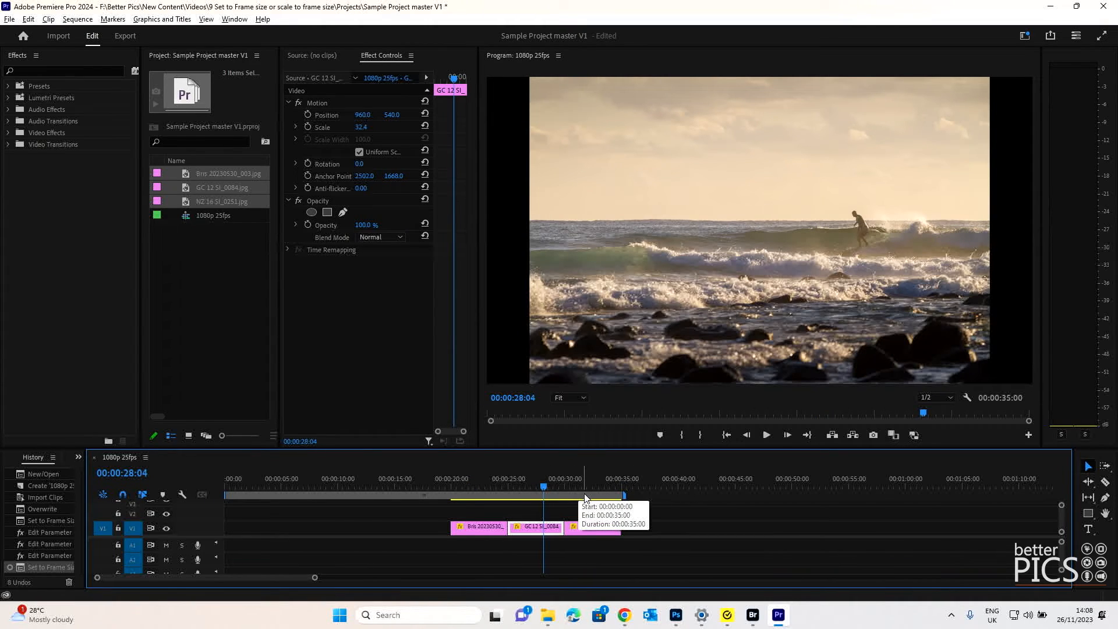
left_click(586, 478)
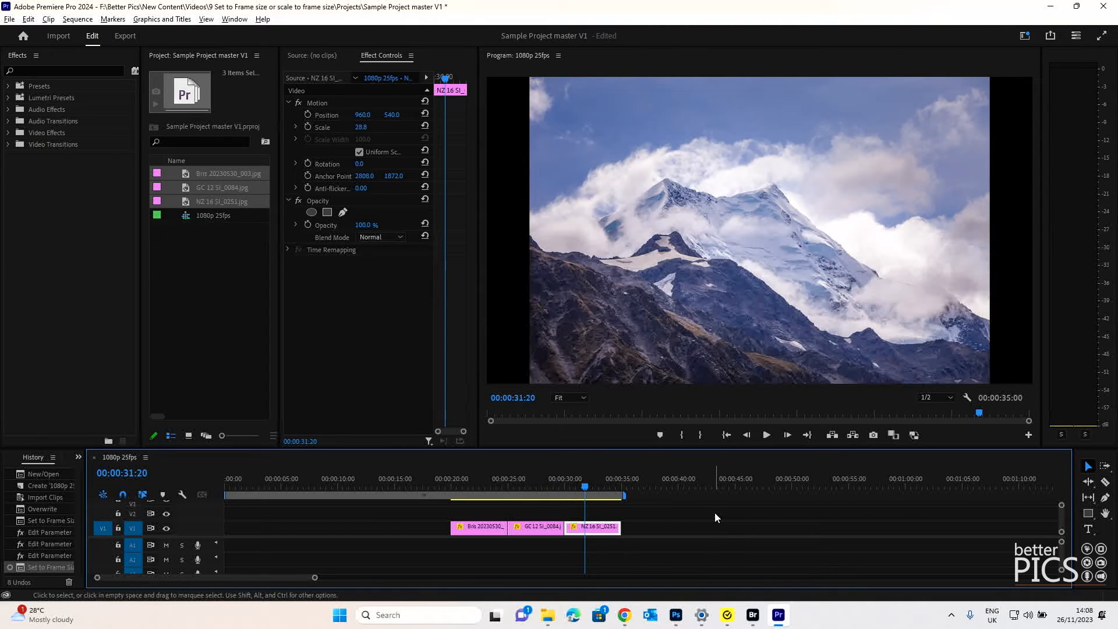
left_click(715, 515)
left_click(591, 484)
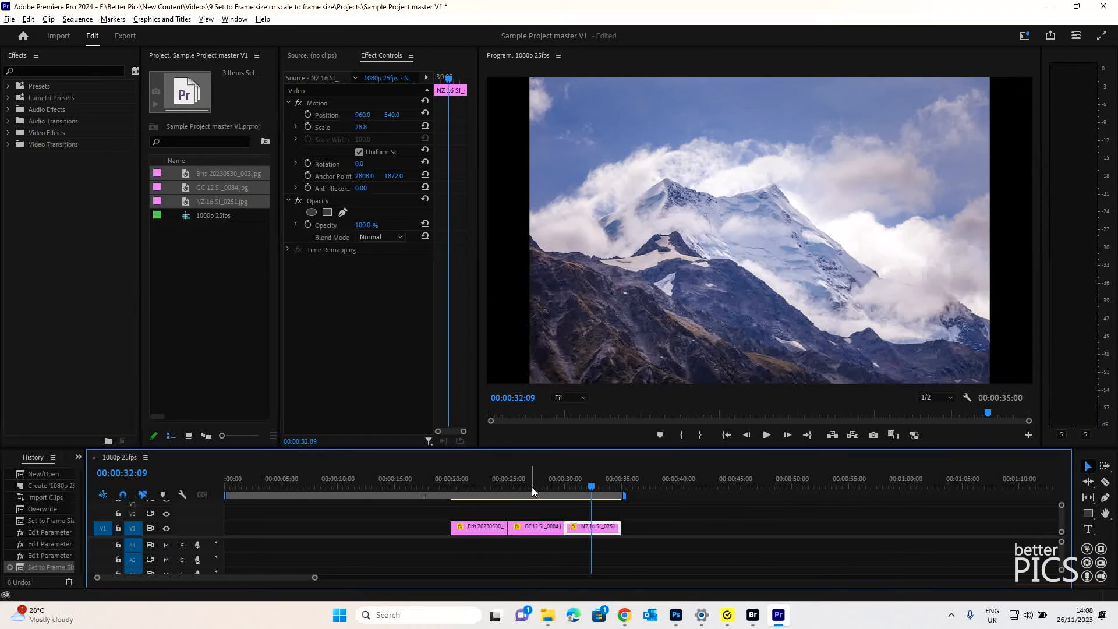
left_click(532, 487)
left_click(540, 535)
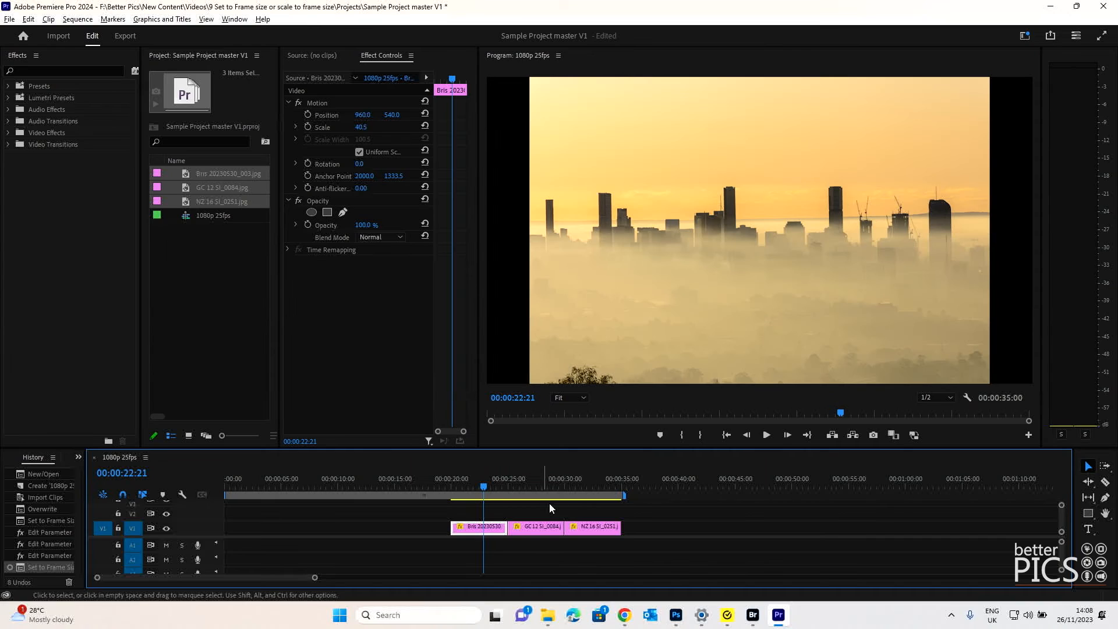
Step: With the program monitor zoomed to 10%, enlarge the NZ 16 clip to about 56.3 Scale and move it to about 1190, 520
left_click(577, 488)
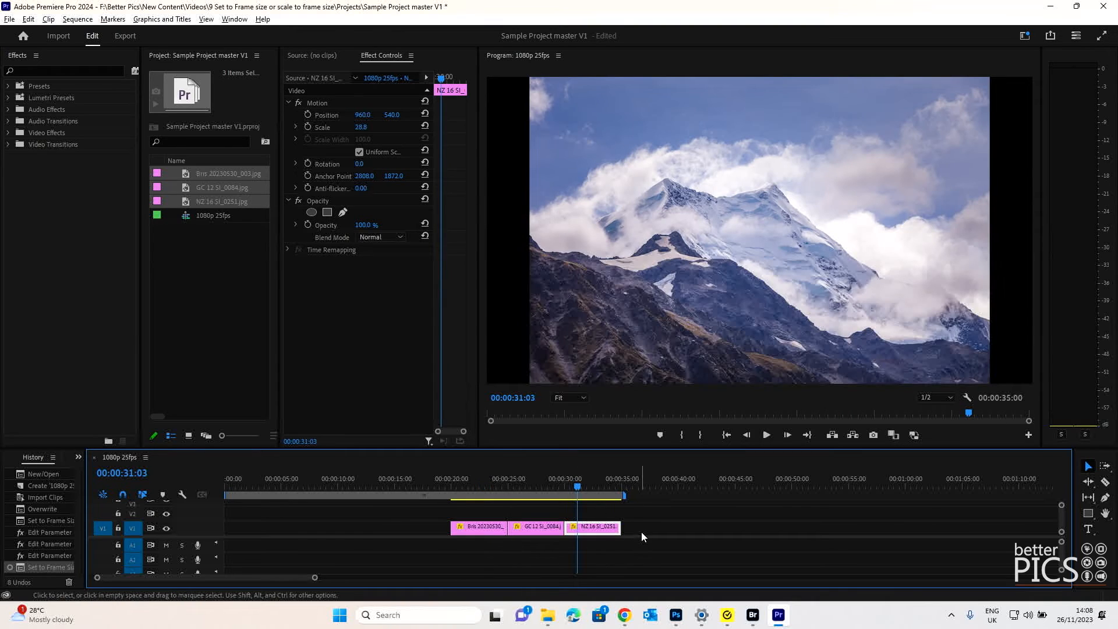
left_click(641, 531)
left_click(586, 525)
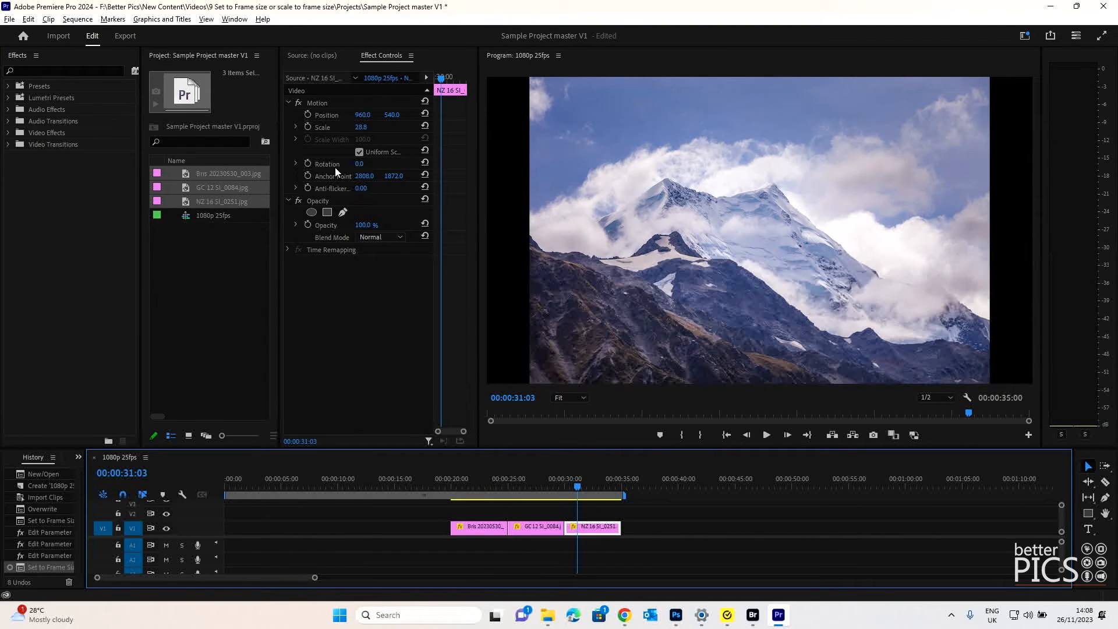
left_click(323, 105)
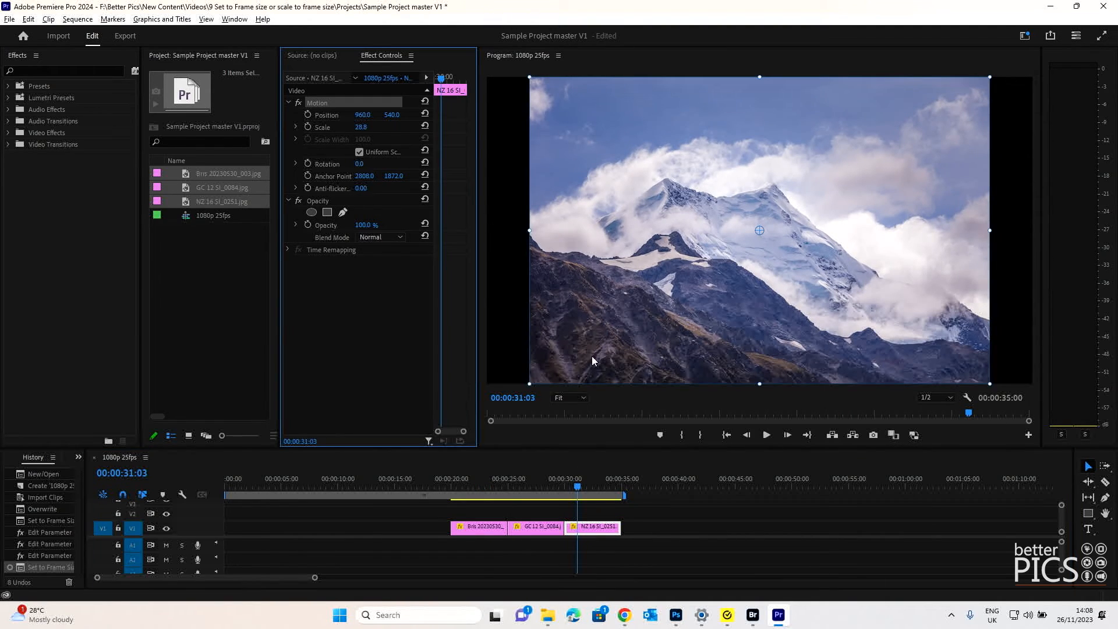
left_click(585, 398)
left_click(582, 420)
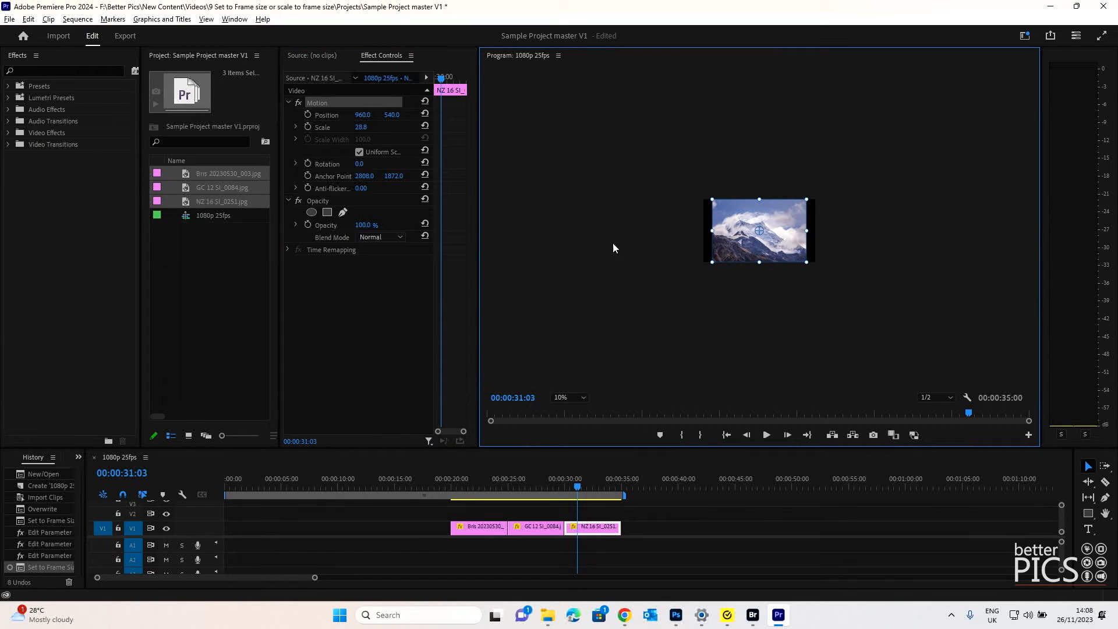
left_click_drag(710, 230, 667, 230)
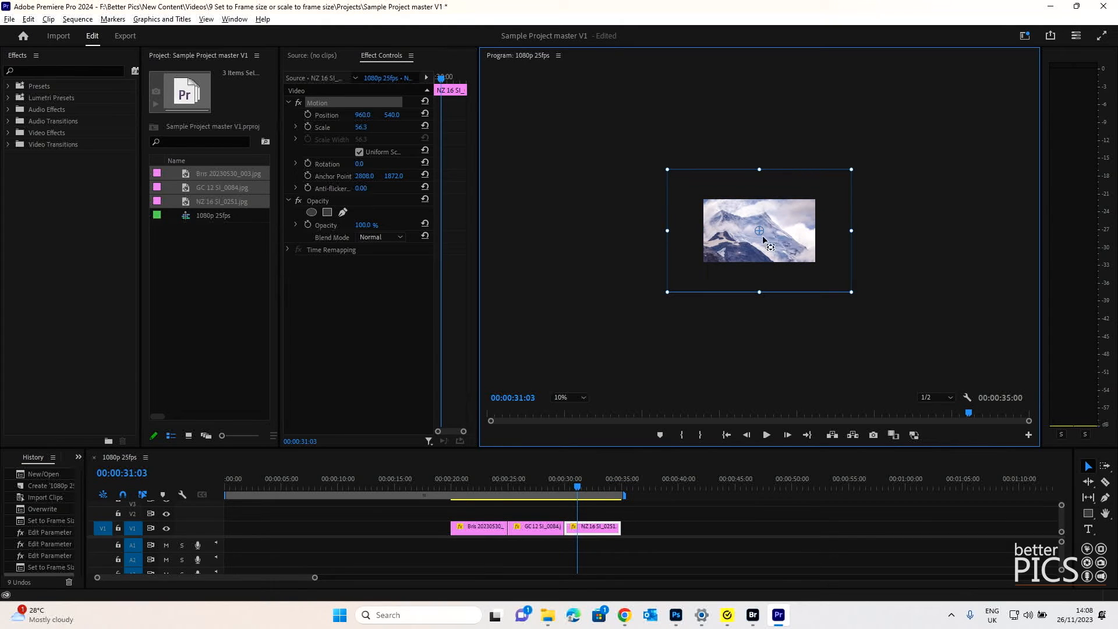
left_click_drag(768, 233, 781, 232)
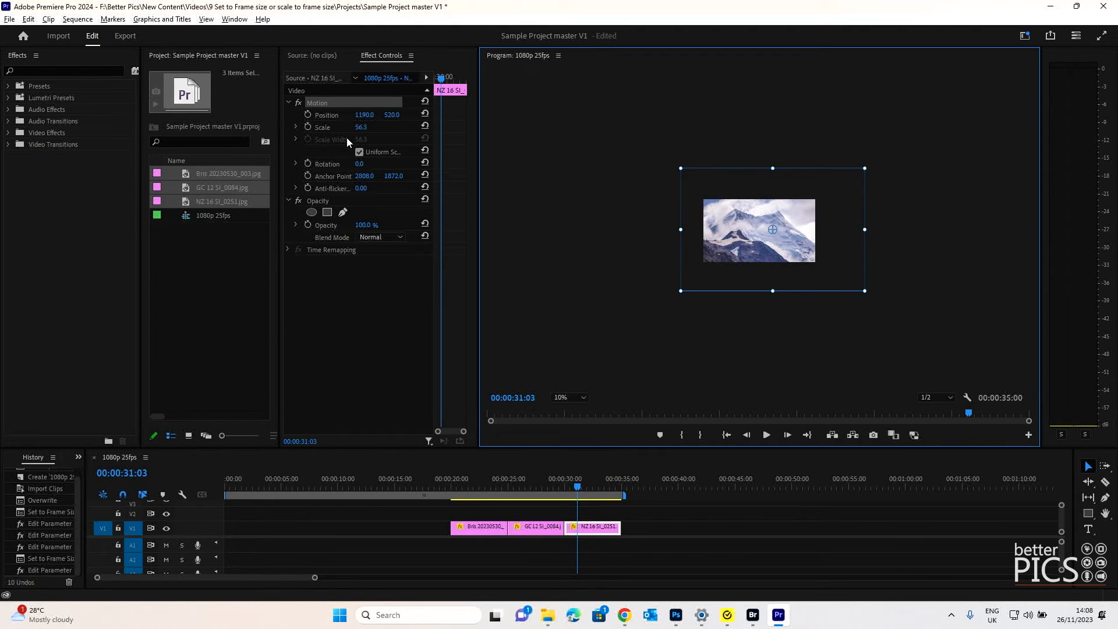
Step: Return the program monitor's zoom level to Fit and deselect the NZ 16 clip
left_click(712, 327)
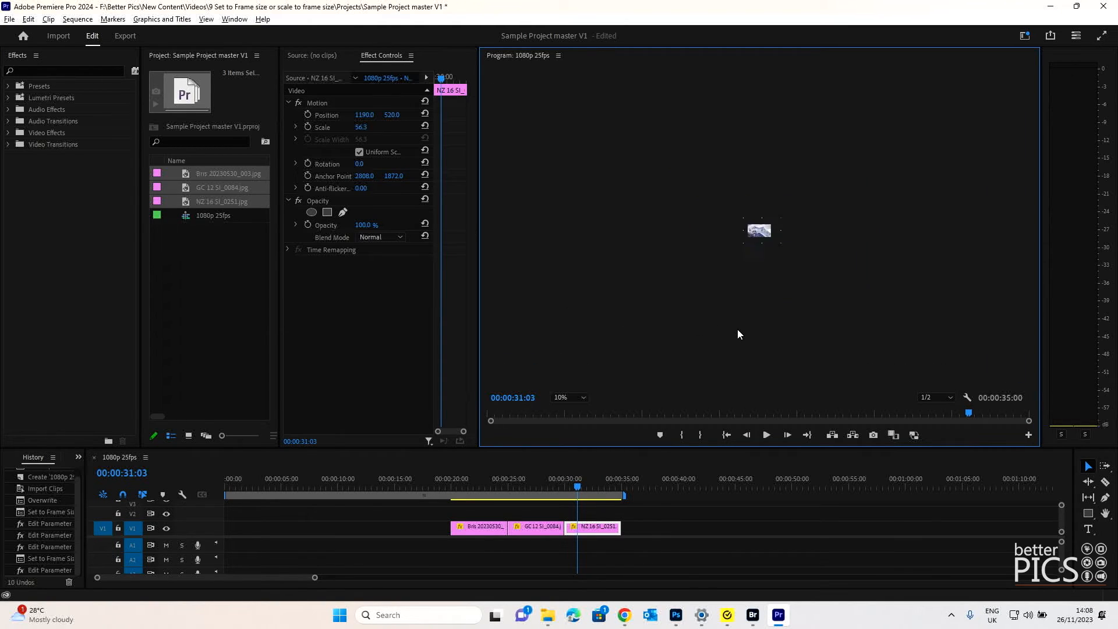
left_click(583, 397)
left_click(582, 403)
left_click(719, 529)
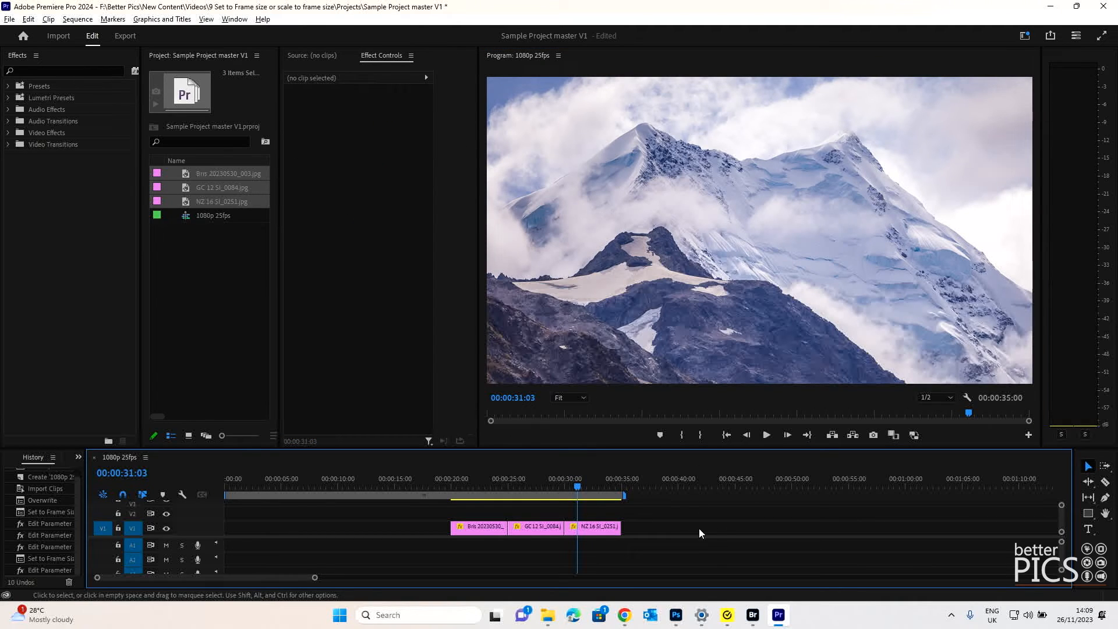
Step: View the frame-size scaling commands available for all three V1 clips without applying any of them
mouse_move(631, 517)
left_mouse_down()
mouse_move(549, 510)
mouse_move(455, 545)
left_mouse_up()
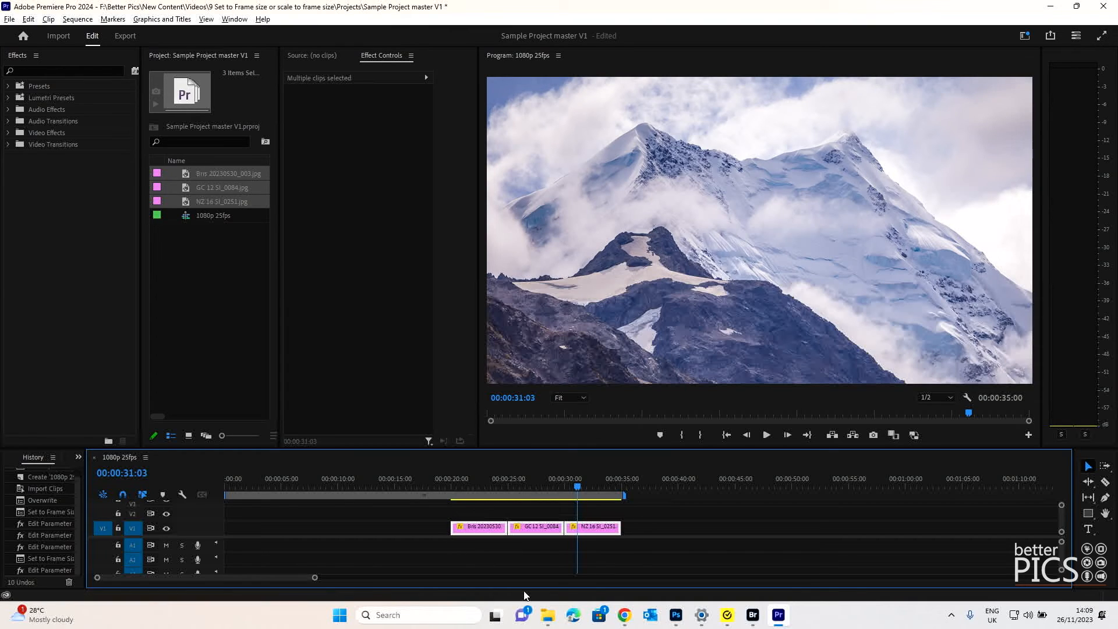
right_click(485, 528)
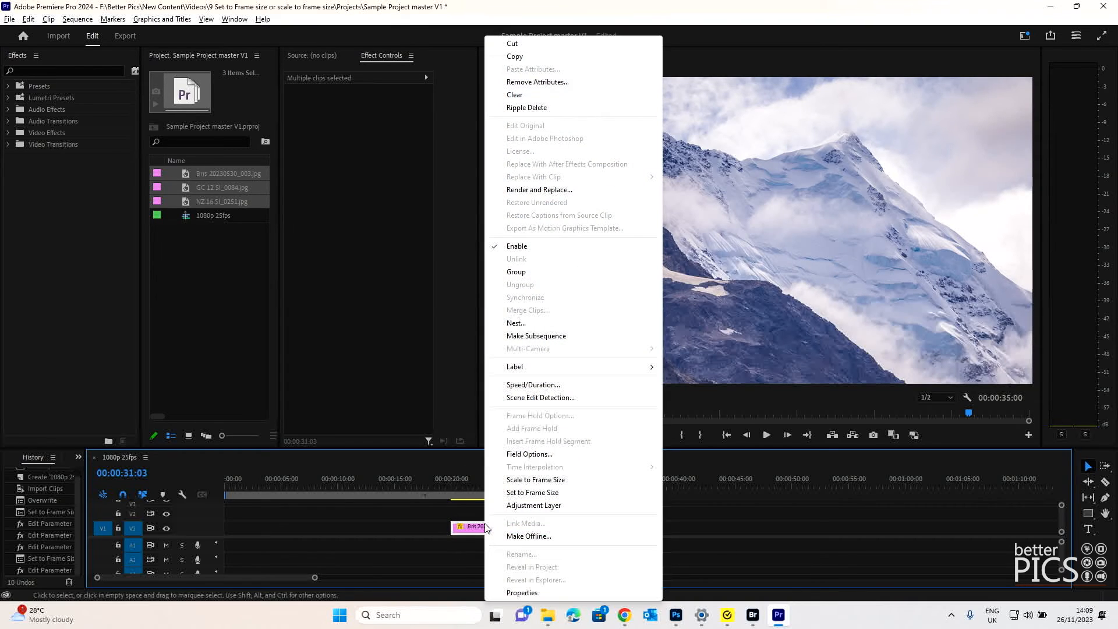
left_click(790, 526)
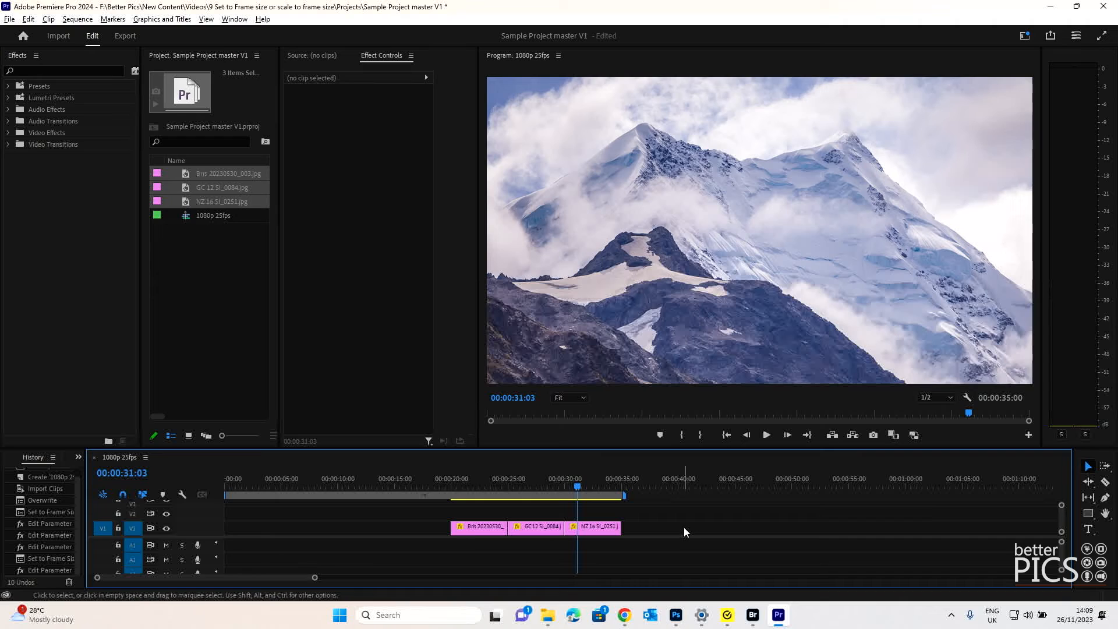
Step: Set the Default Media Scaling preference for media to Set to frame size, keeping all three timeline clips selected
key("ctrl+a")
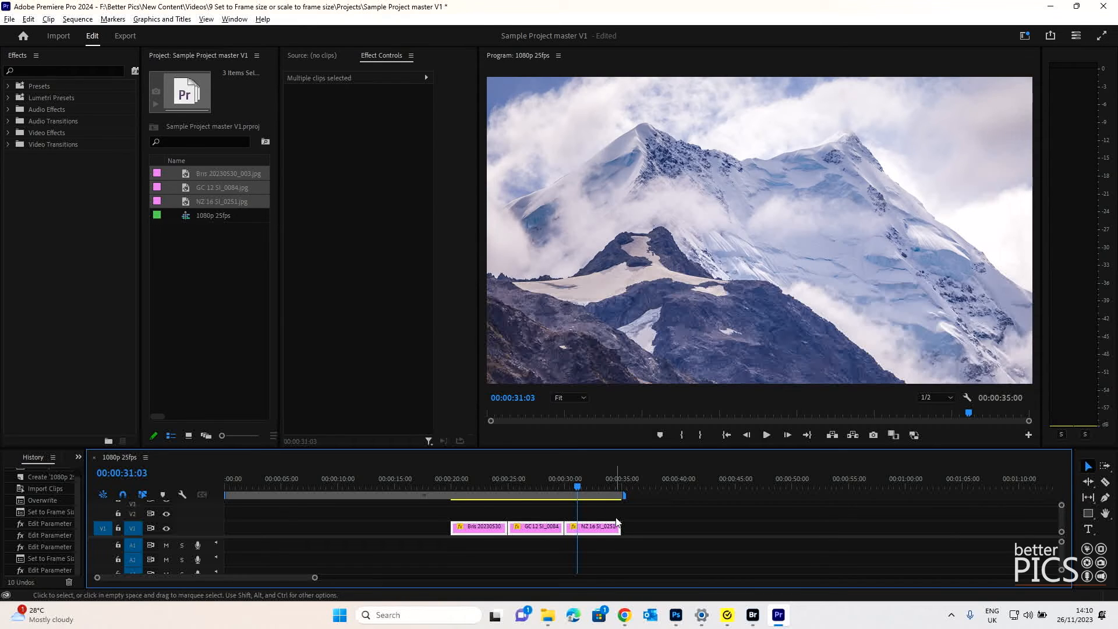
left_click(28, 18)
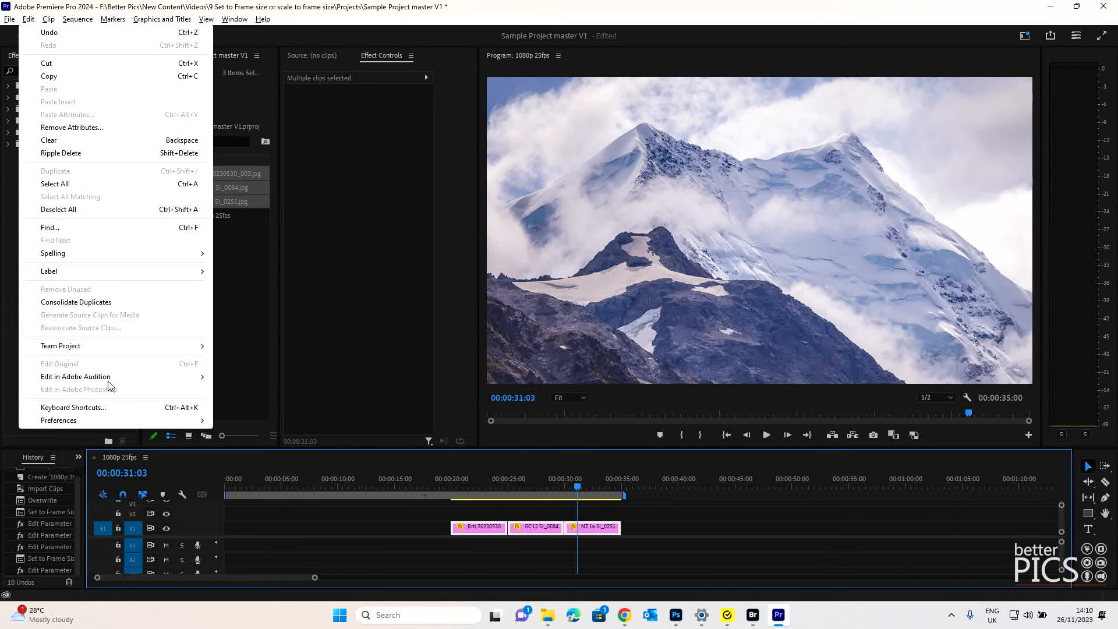
mouse_move(107, 421)
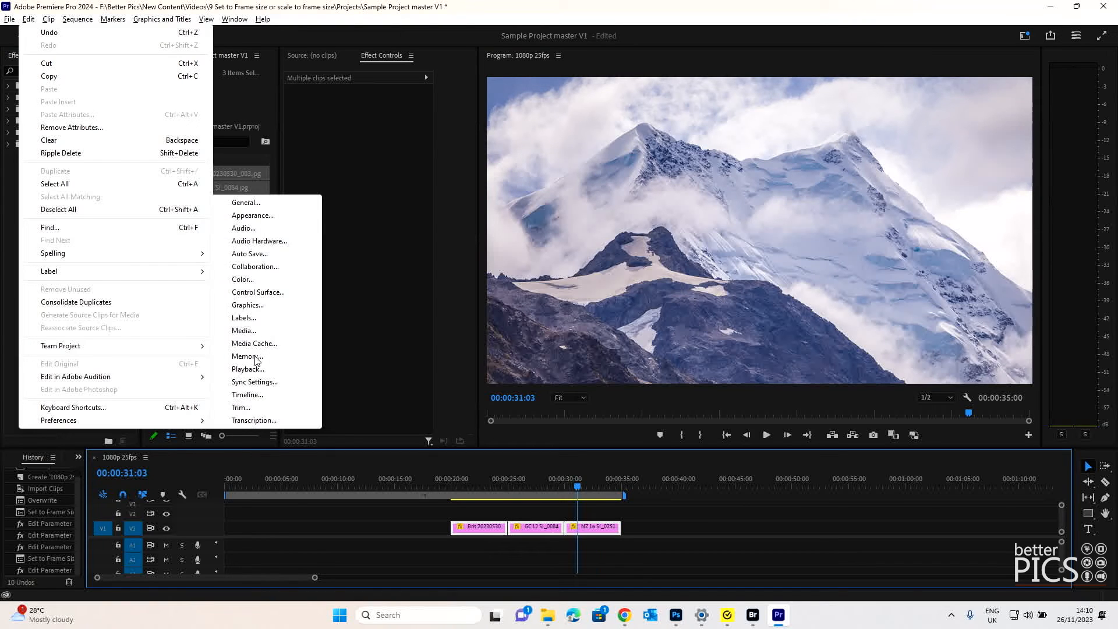
left_click(270, 332)
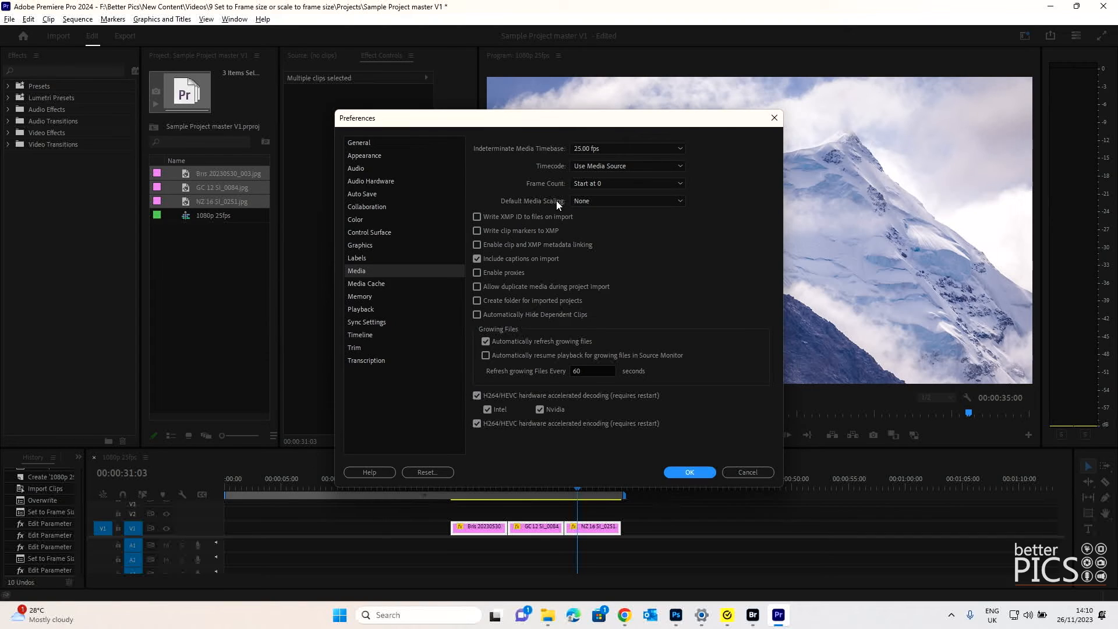
left_click(595, 203)
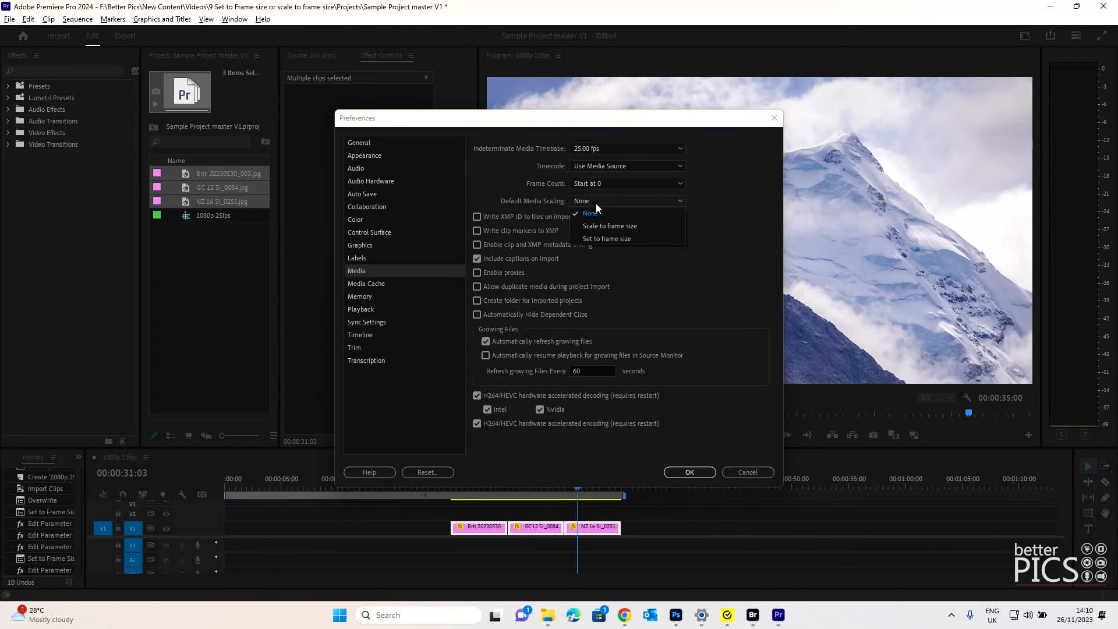
left_click(623, 241)
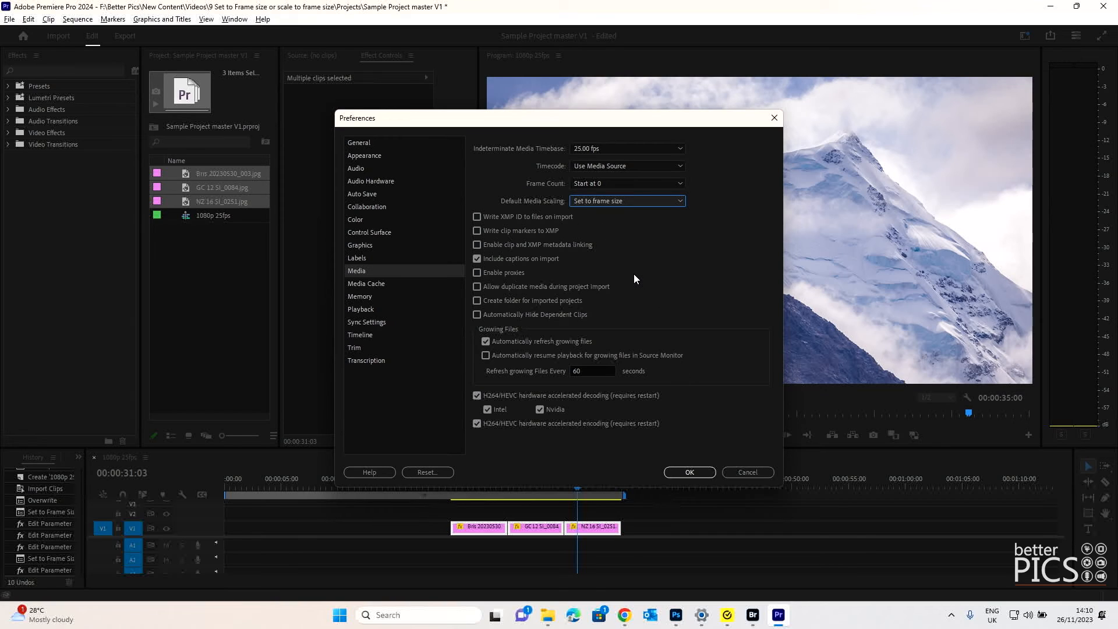
left_click(693, 473)
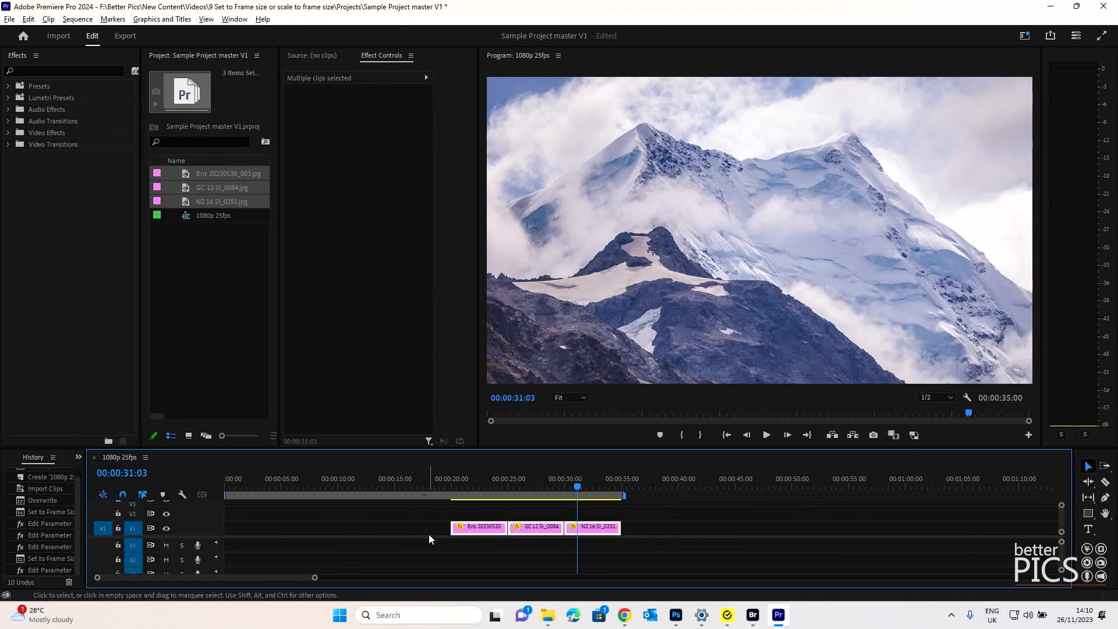
Step: Delete the three image clips from the timeline and their source images from the project
key("Delete")
left_click(222, 169)
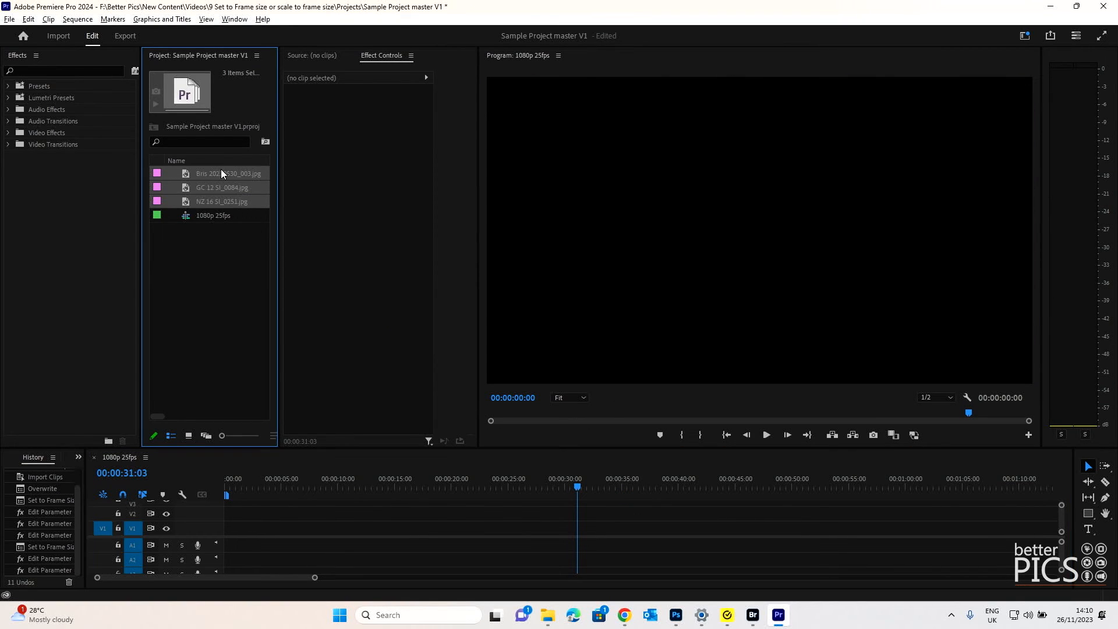
key("Delete")
Step: Switch to Adobe Bridge, bring the GC 12, NZ 16 and Bris images back into the Premiere Pro project, and place them on track V1
key("alt+Tab")
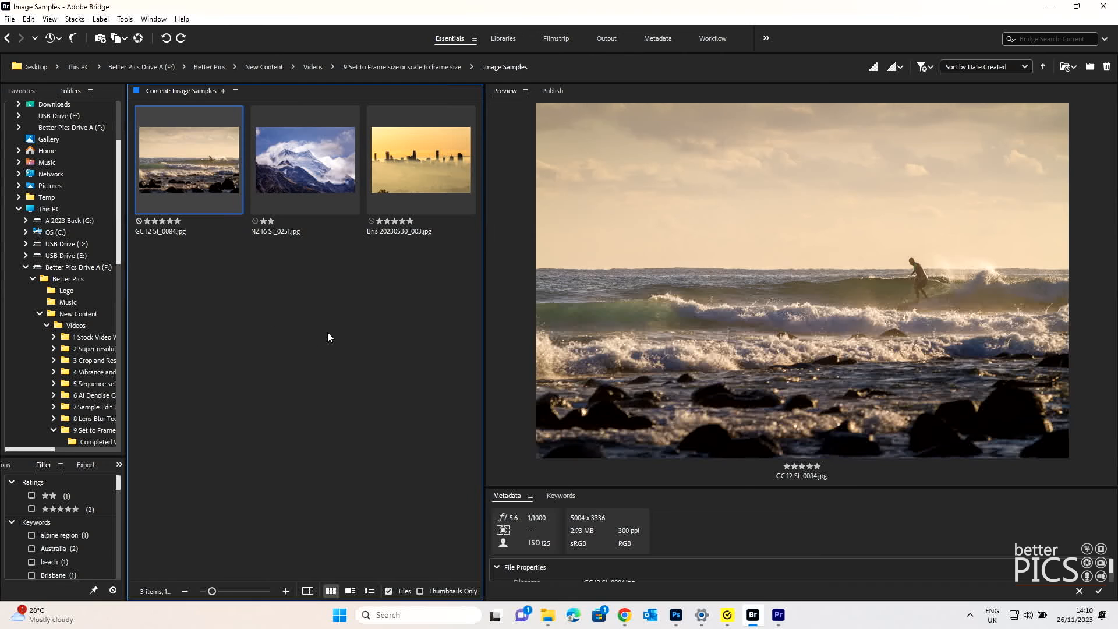
left_click_drag(424, 275, 190, 146)
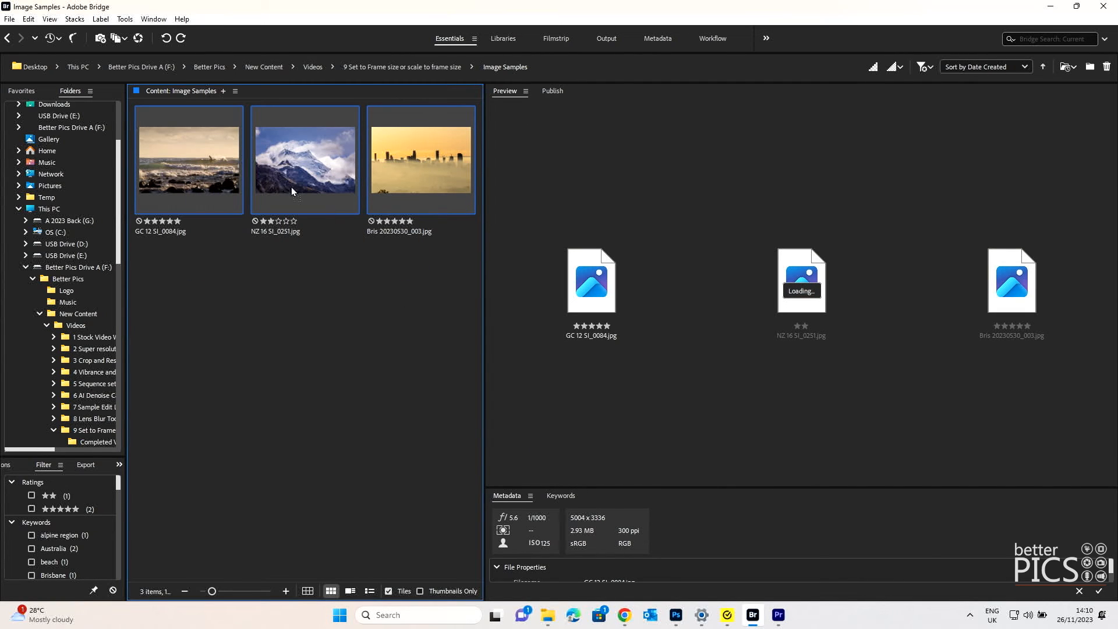
left_click_drag(291, 187, 184, 170)
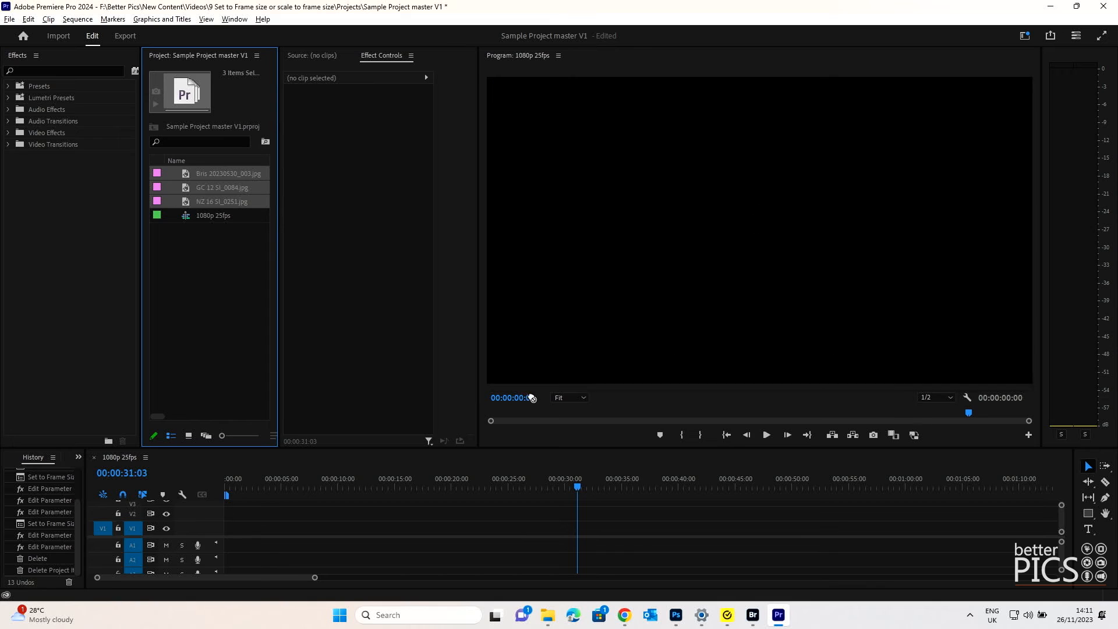
left_click_drag(602, 511, 594, 531)
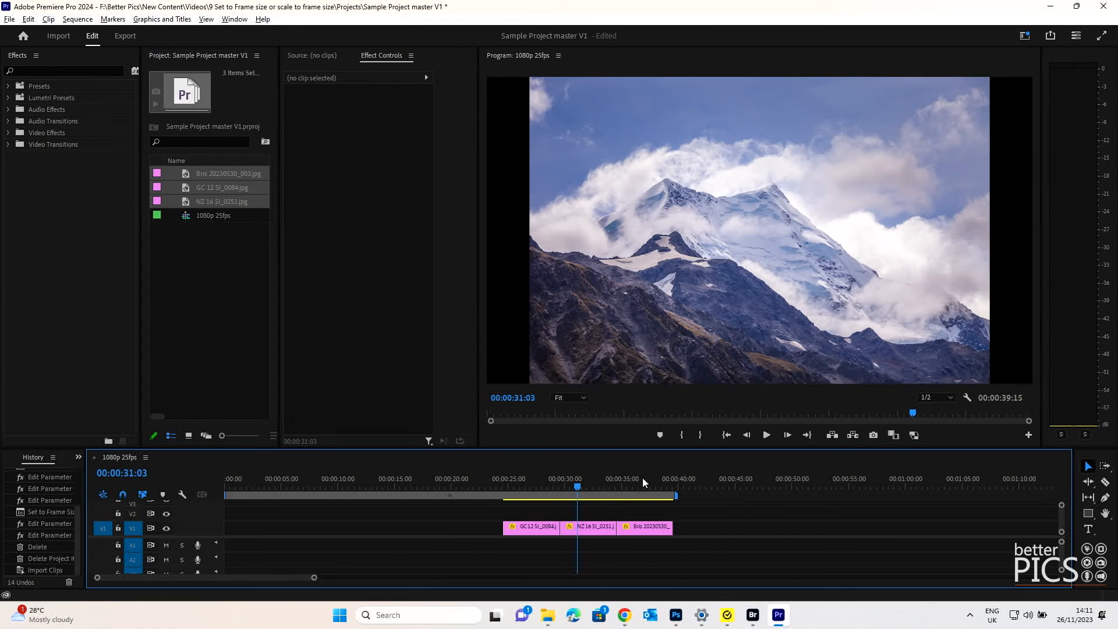
Step: Move the playhead through the newly placed GC 12, NZ 16 and Bris clips to check their framing and Scale values
left_click(521, 485)
left_click(593, 484)
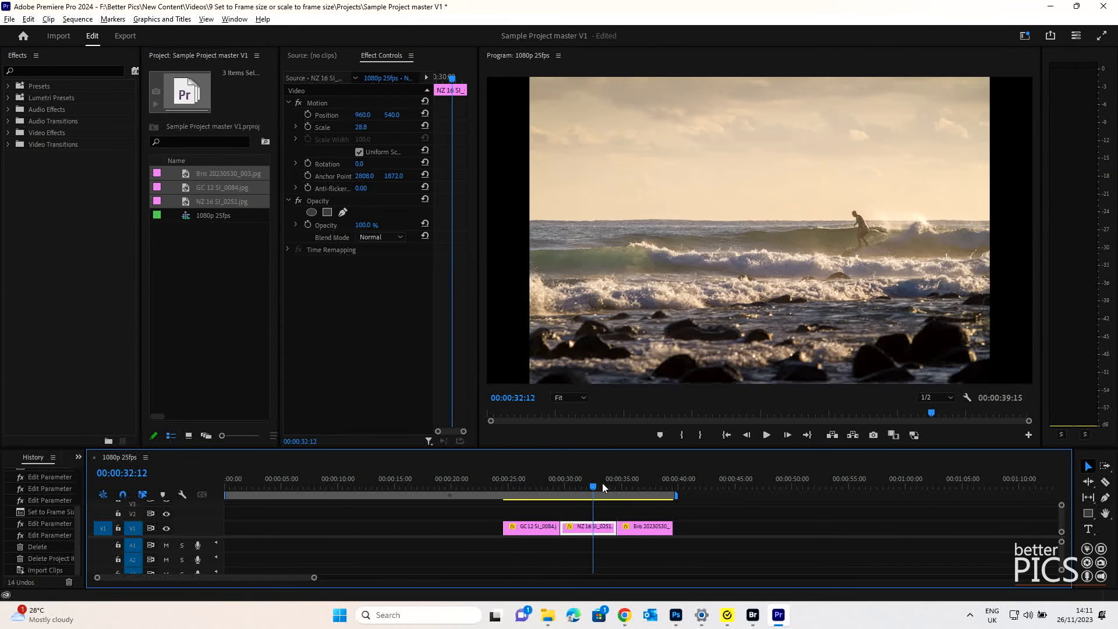
left_click(660, 485)
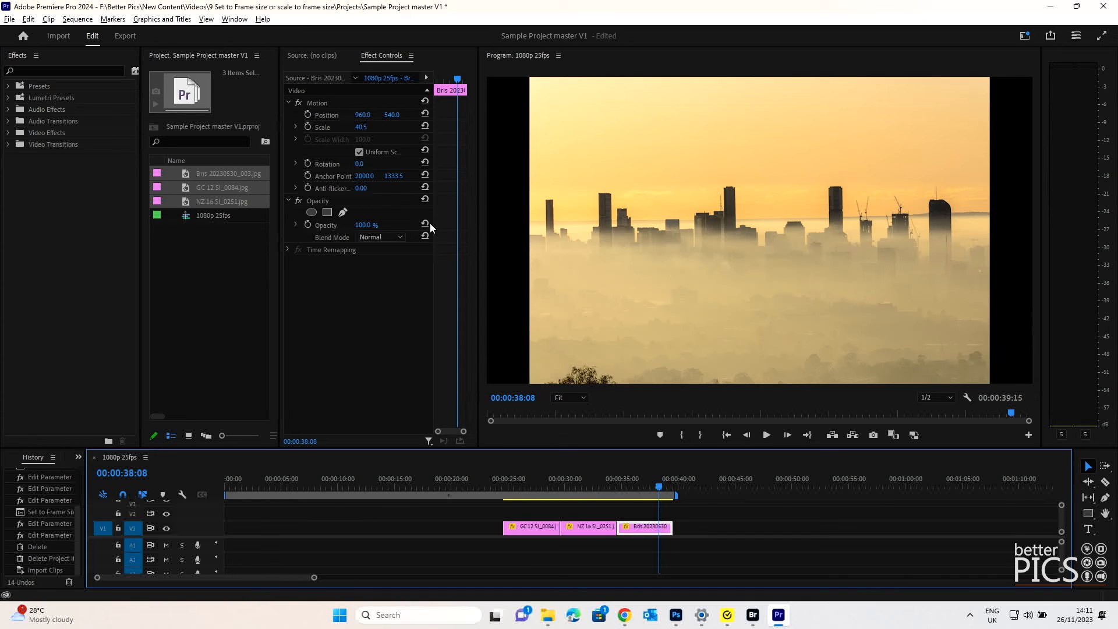
left_click(589, 483)
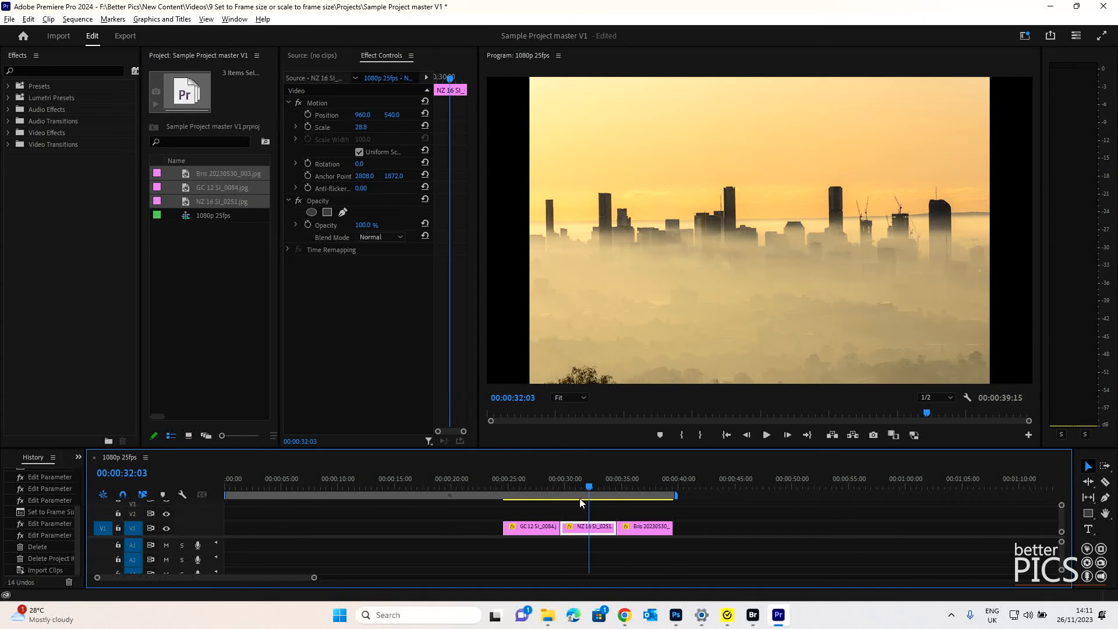
left_click(526, 485)
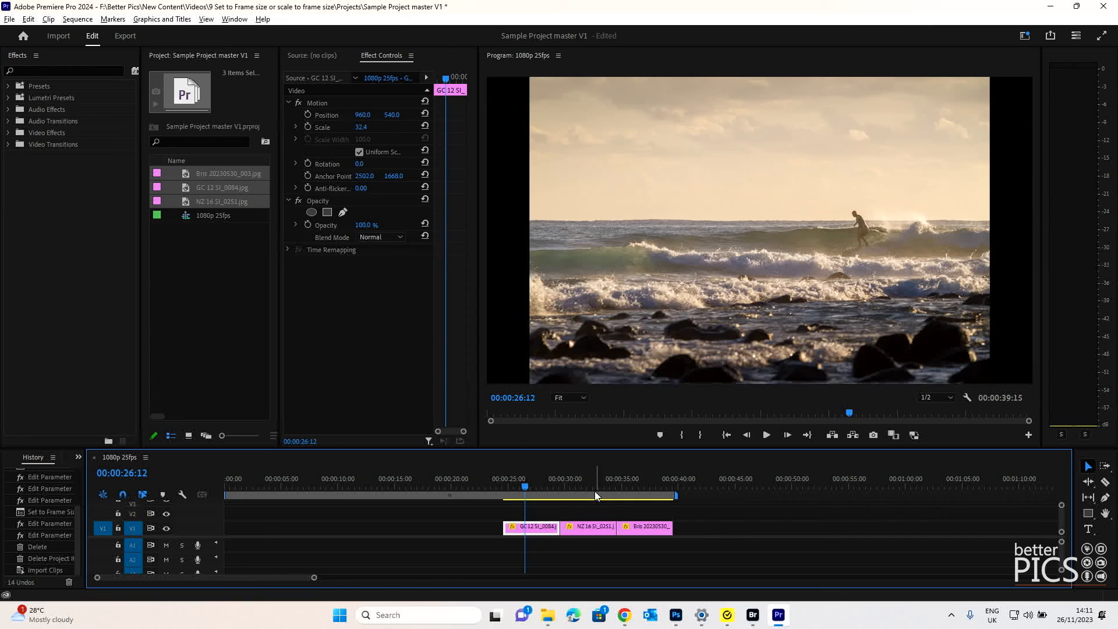
left_click(591, 488)
left_click(647, 485)
left_click(581, 486)
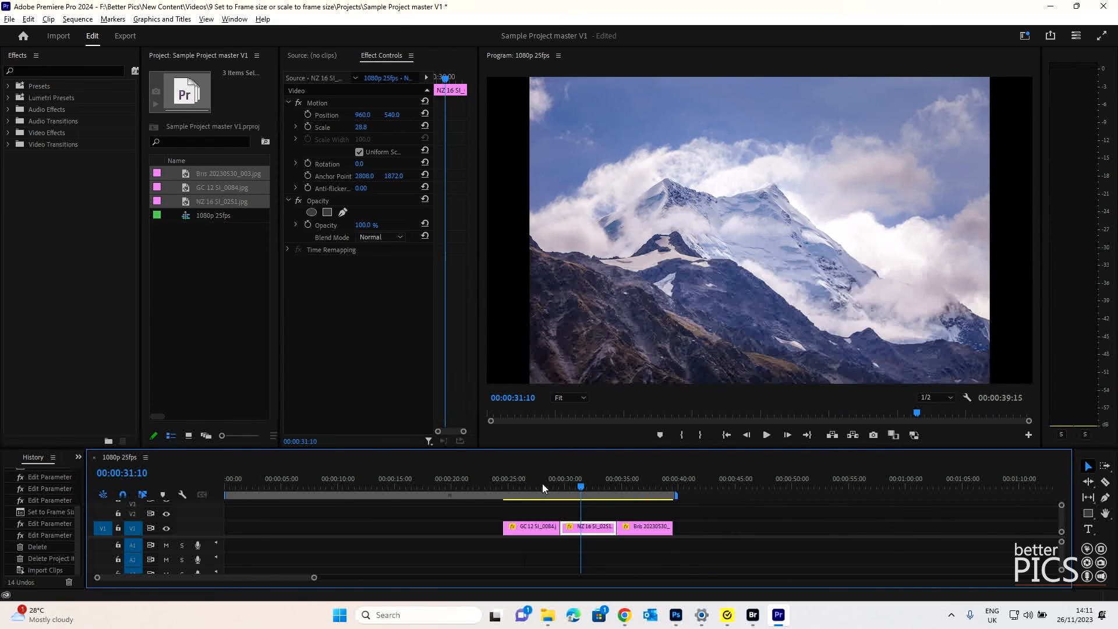
left_click(531, 483)
left_click(587, 483)
left_click(650, 486)
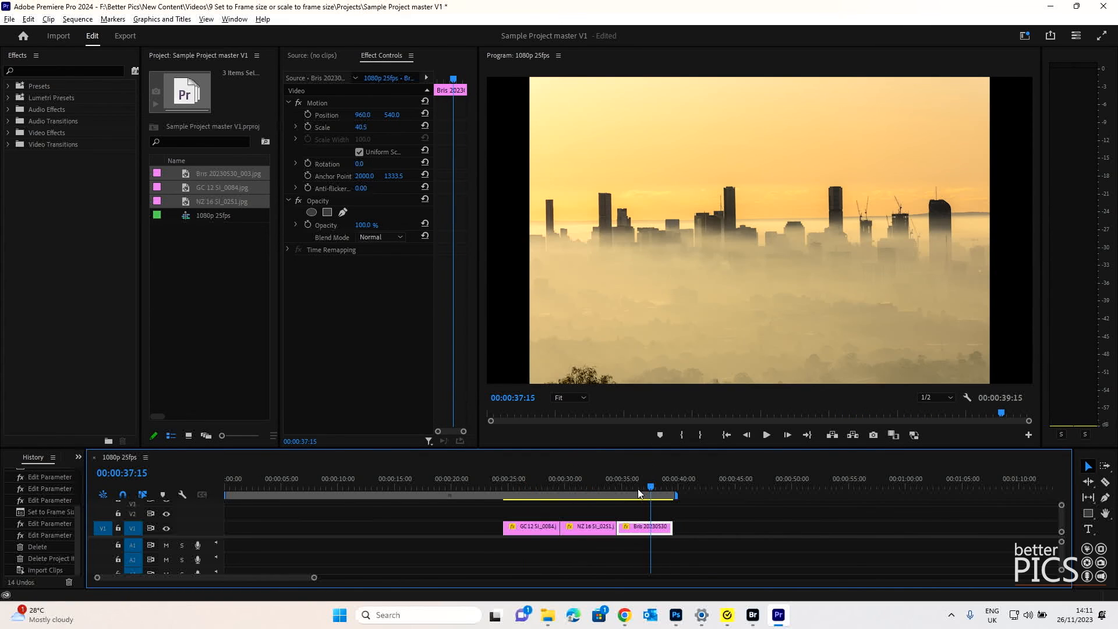
left_click(646, 485)
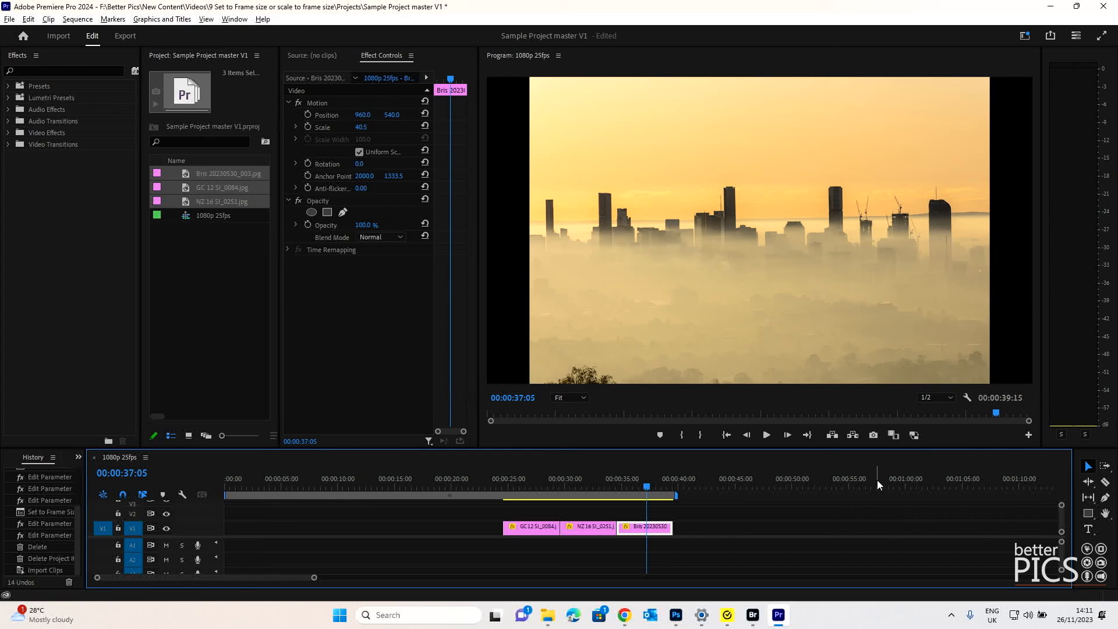